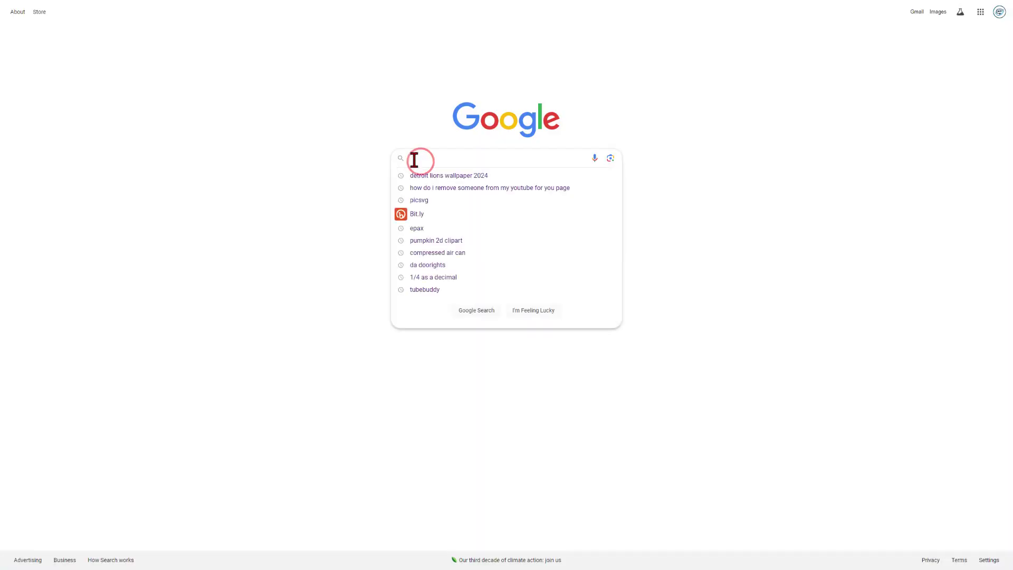
# Search 'lions logo text', open Font Meme's Detroit Lions Font page, and start a Snagit capture.
pyautogui.write('li')
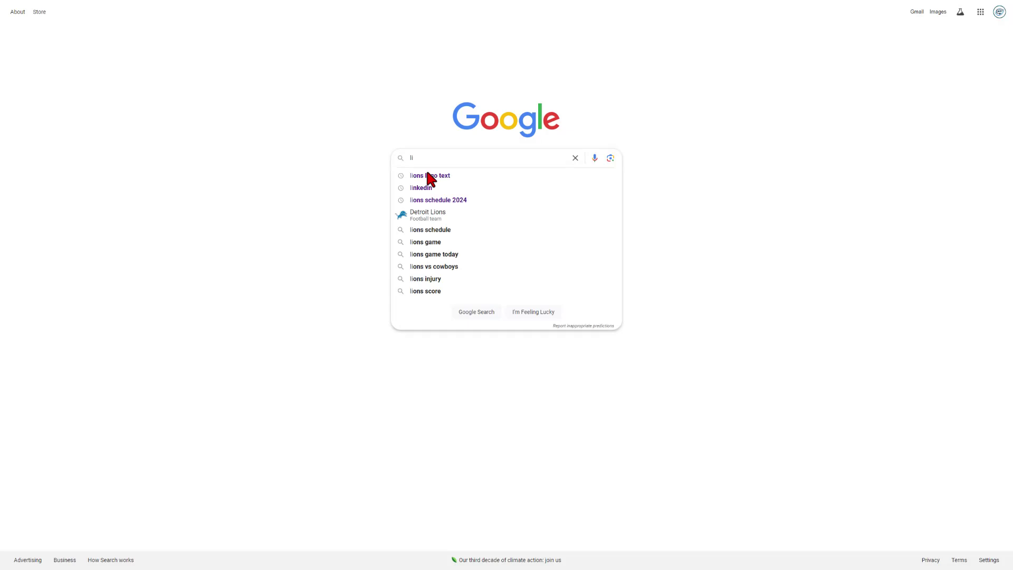
pyautogui.click(429, 175)
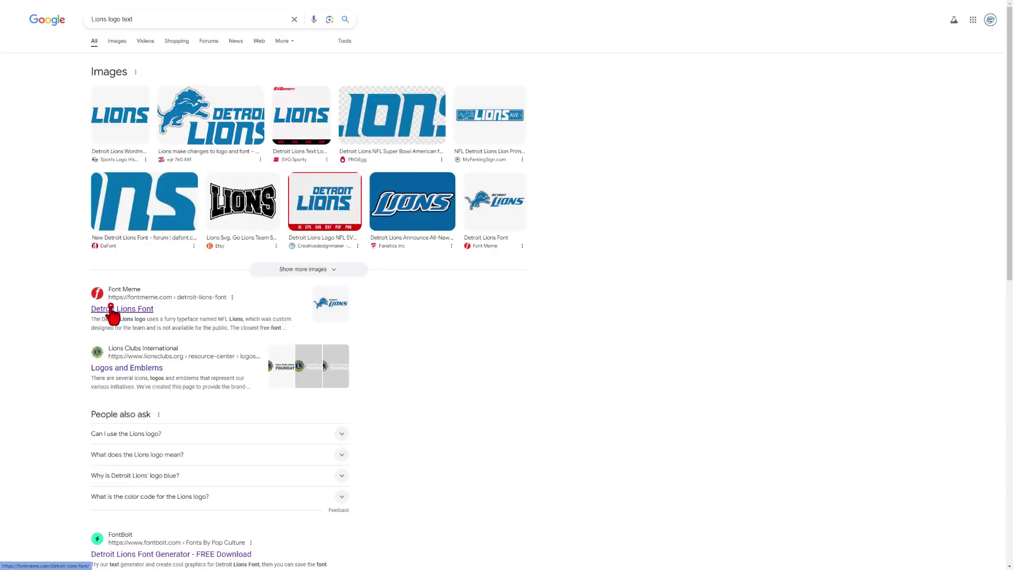
pyautogui.click(111, 308)
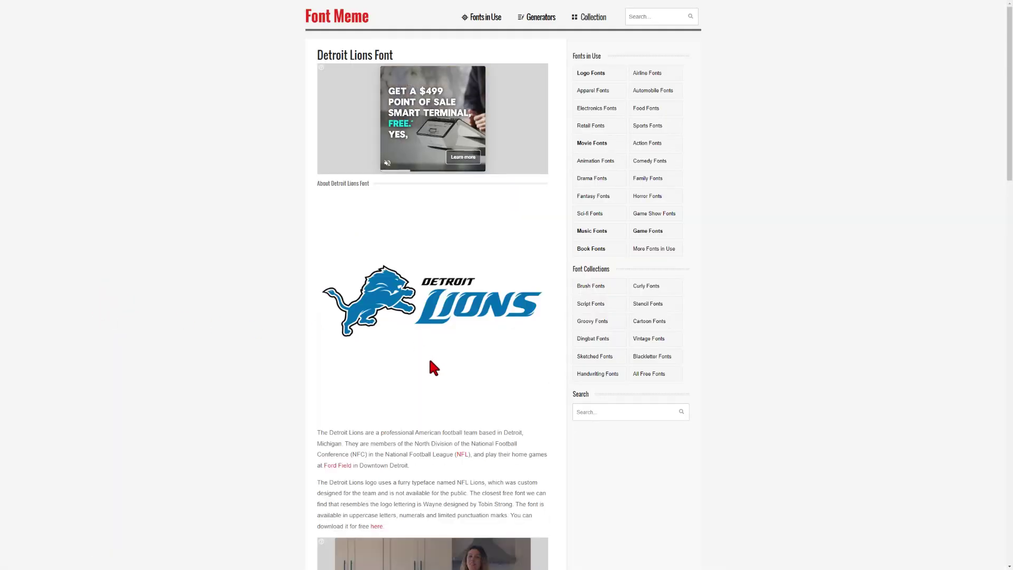
pyautogui.press('Print')
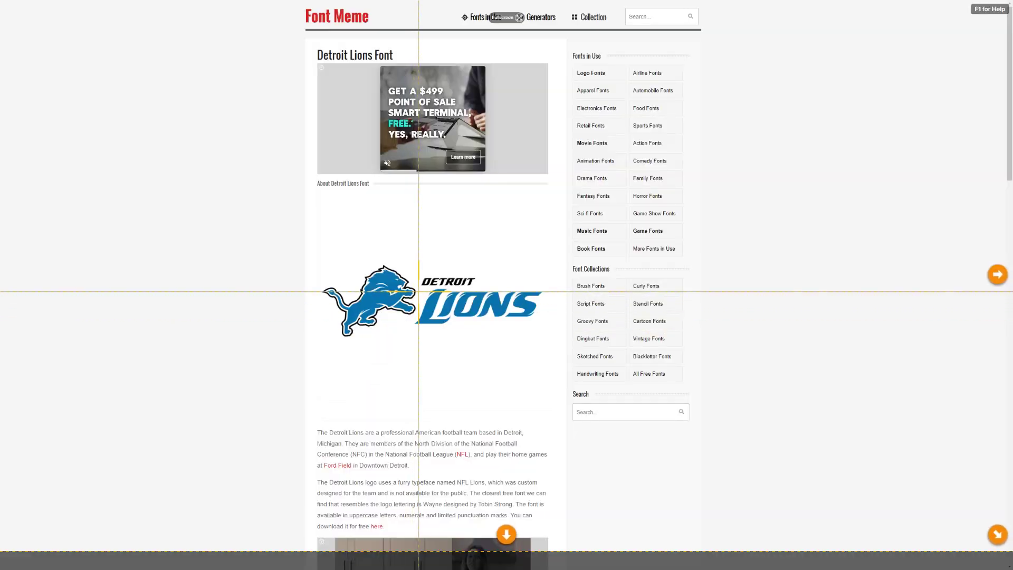
# Capture the region around the LIONS logo and erase the stray marks above it.
pyautogui.moveTo(415, 281); pyautogui.dragTo(547, 333)
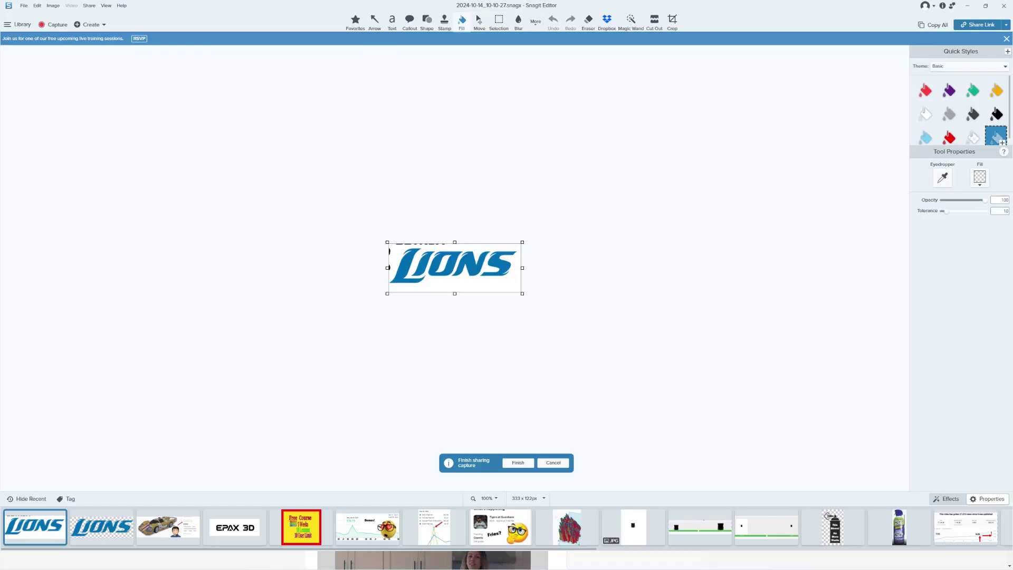
pyautogui.click(587, 22)
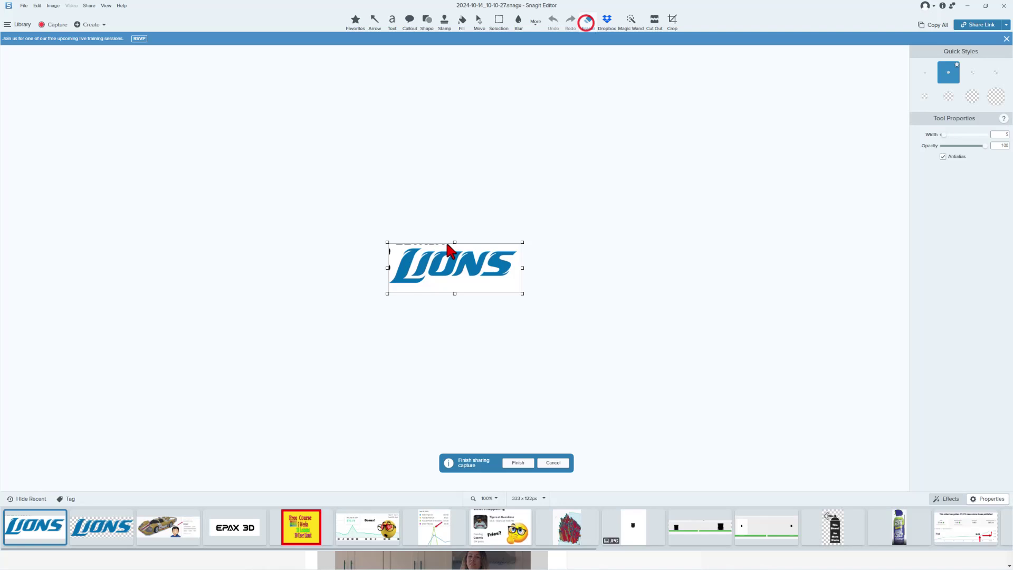
pyautogui.moveTo(443, 239); pyautogui.dragTo(411, 234)
pyautogui.click(409, 235)
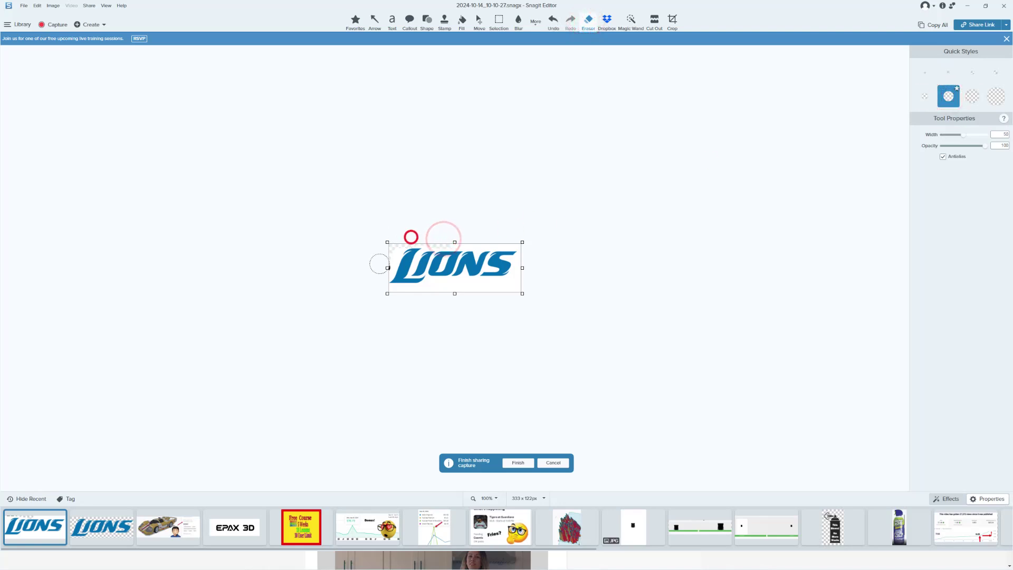
# Set the capture's canvas colour to white and finish sharing the image.
pyautogui.click(53, 5)
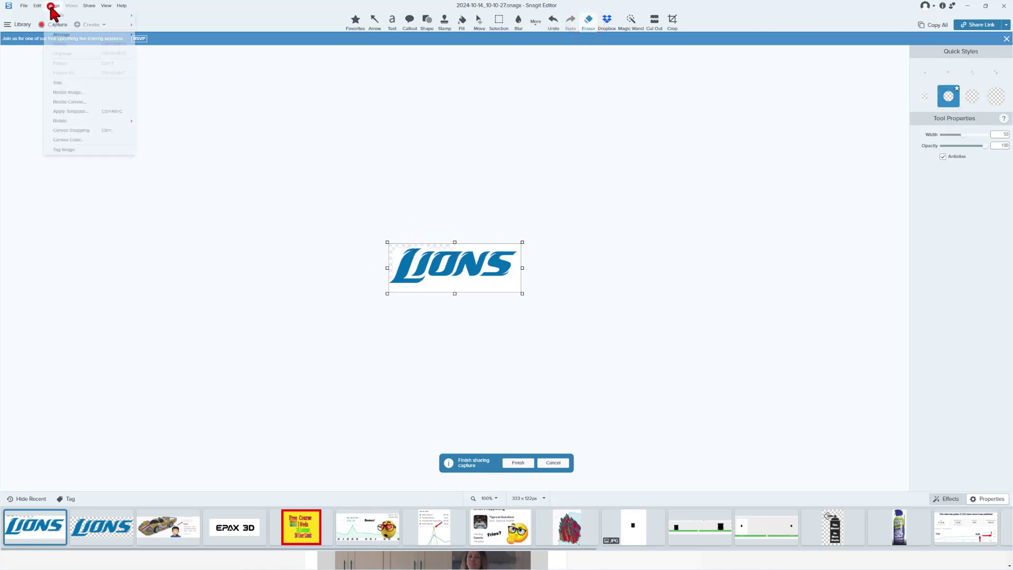
pyautogui.click(67, 140)
pyautogui.click(518, 272)
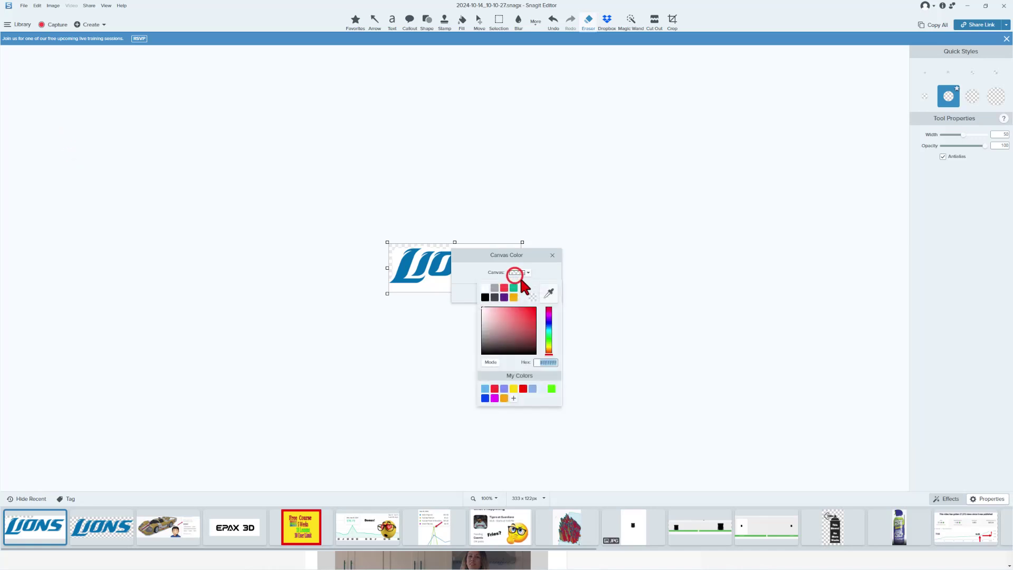
pyautogui.click(549, 292)
pyautogui.click(432, 288)
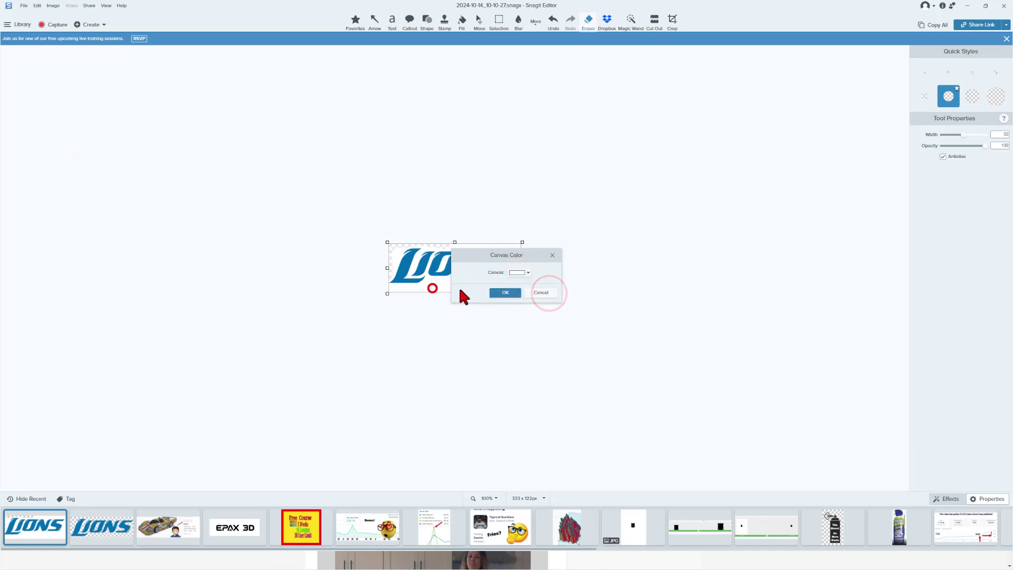
pyautogui.click(502, 293)
pyautogui.click(518, 463)
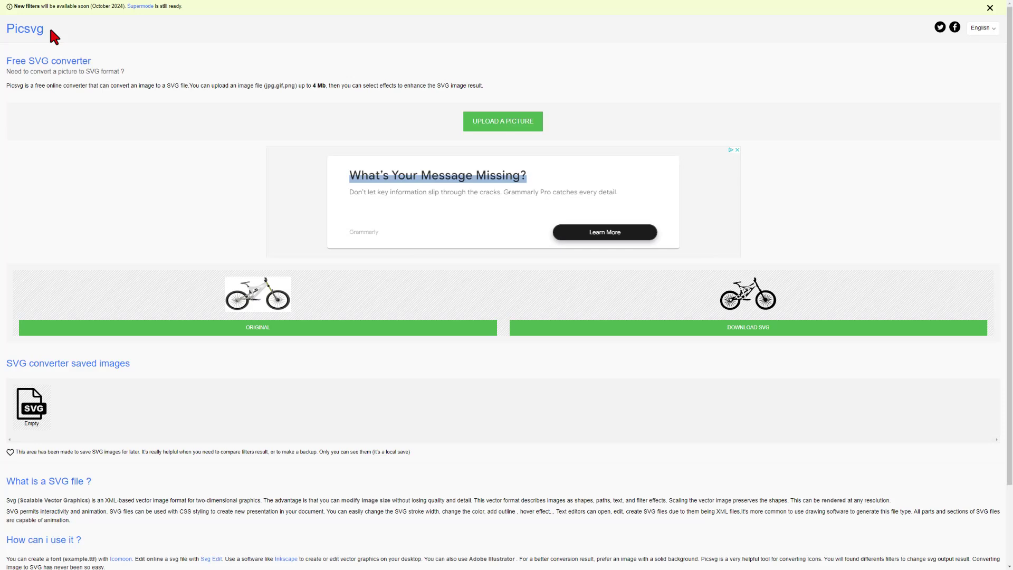
# Upload the logo image, convert it with the Internal 2 filter, and save as lions logo text.svg.
pyautogui.click(503, 122)
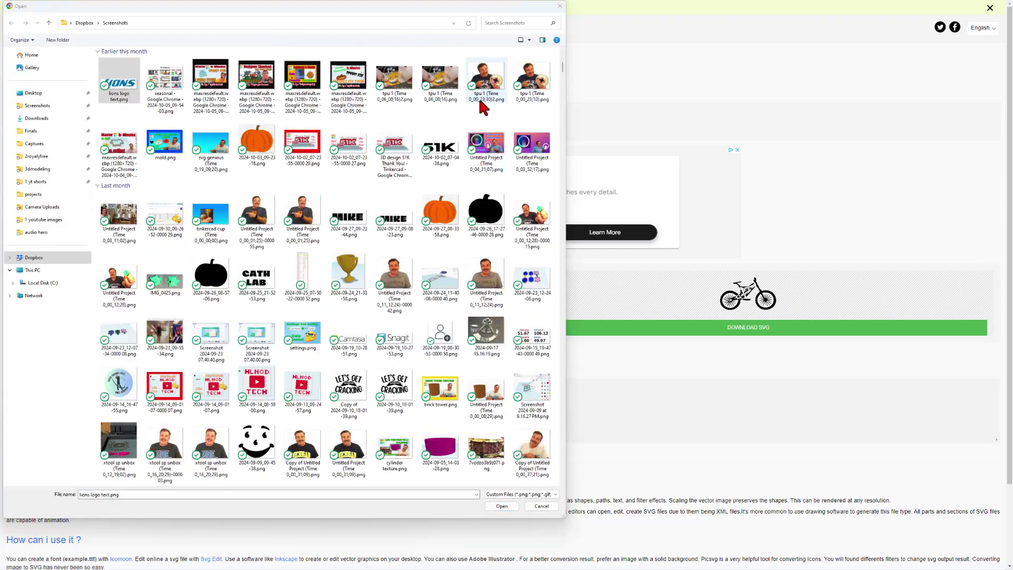
pyautogui.click(501, 506)
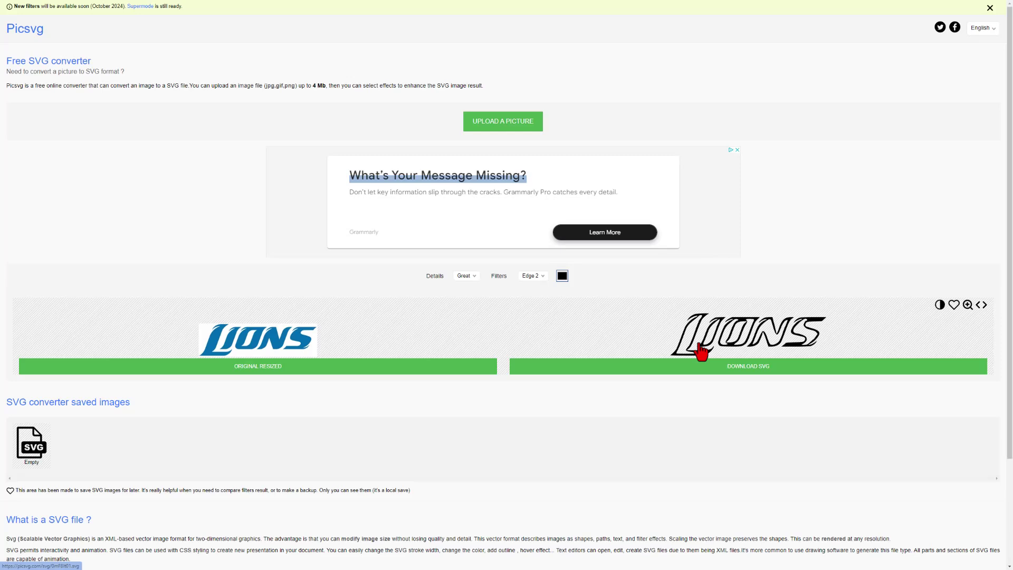
pyautogui.click(541, 276)
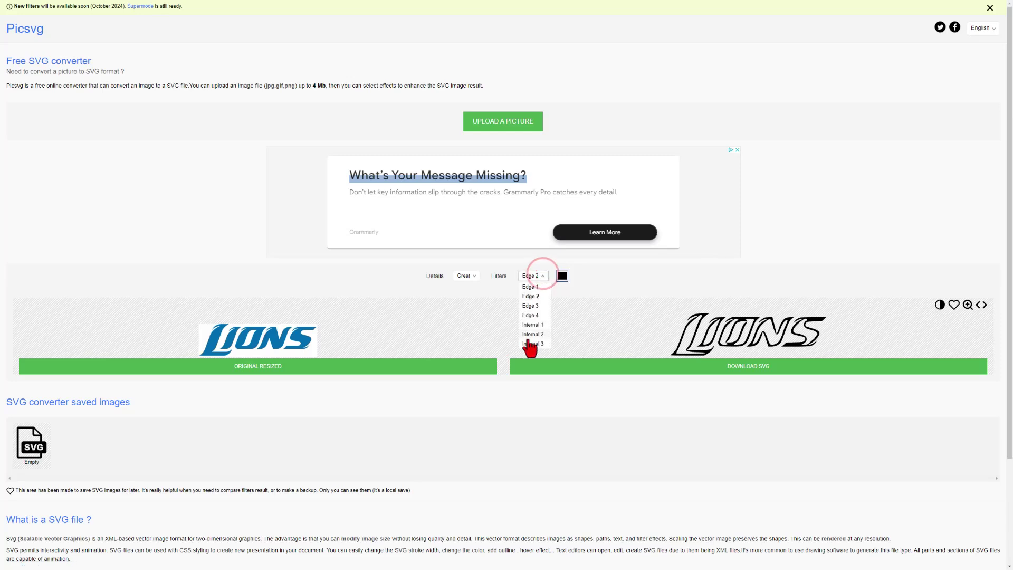
pyautogui.click(531, 334)
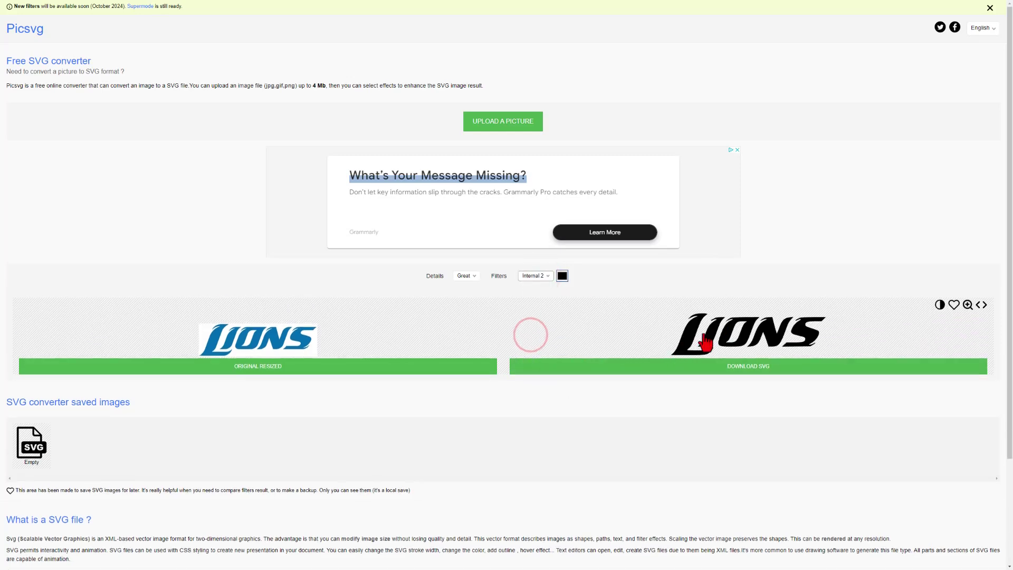
pyautogui.click(750, 365)
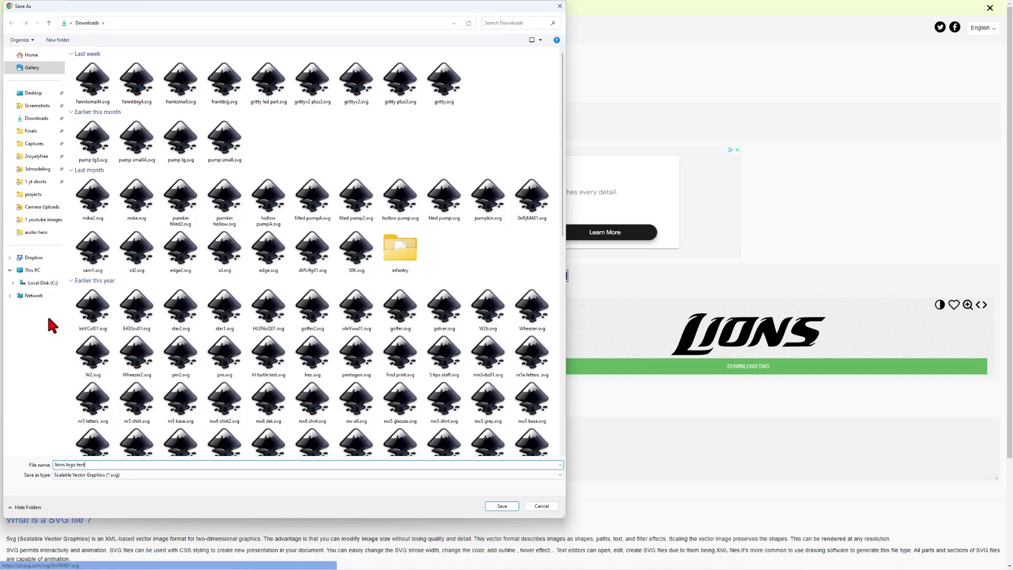
pyautogui.click(502, 506)
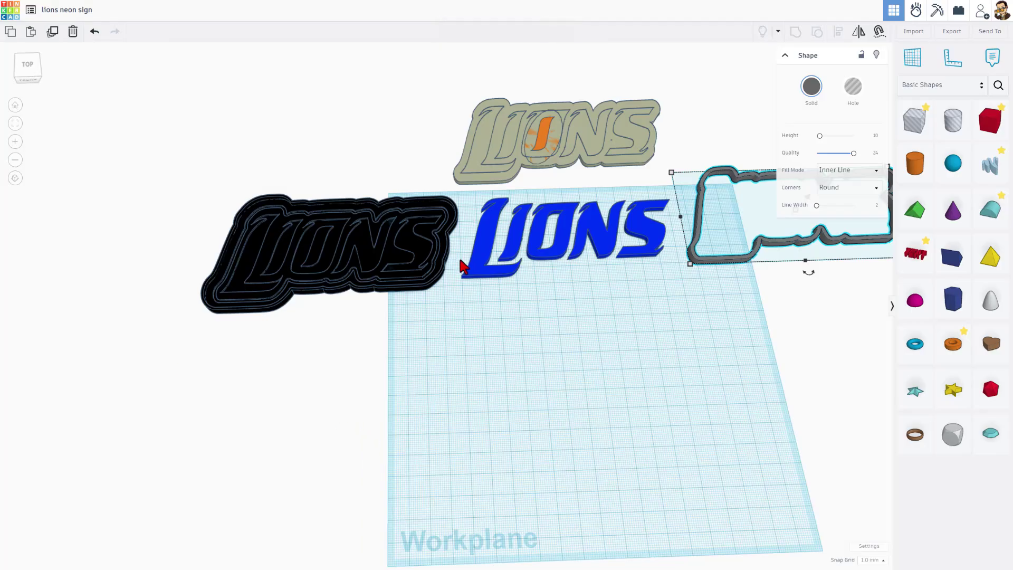
# Import lions logo text.svg into the design at a width of 120.
pyautogui.click(910, 32)
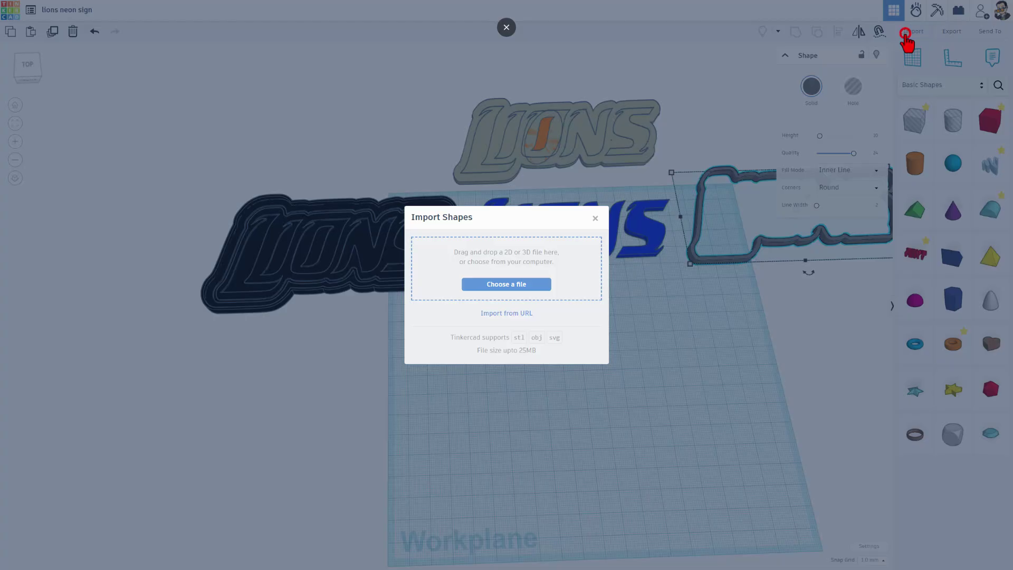
pyautogui.click(504, 284)
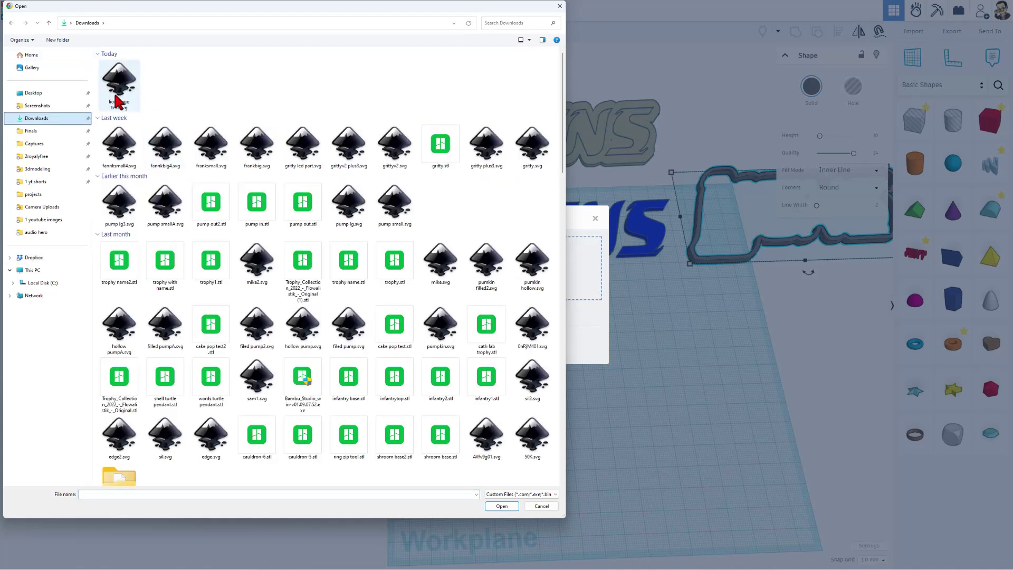
pyautogui.click(120, 97)
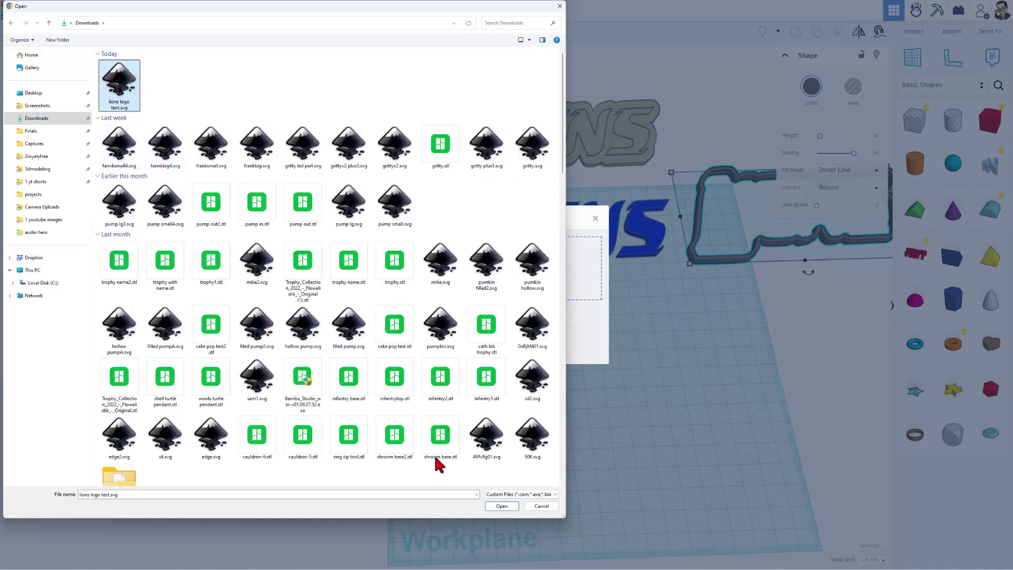
pyautogui.click(499, 506)
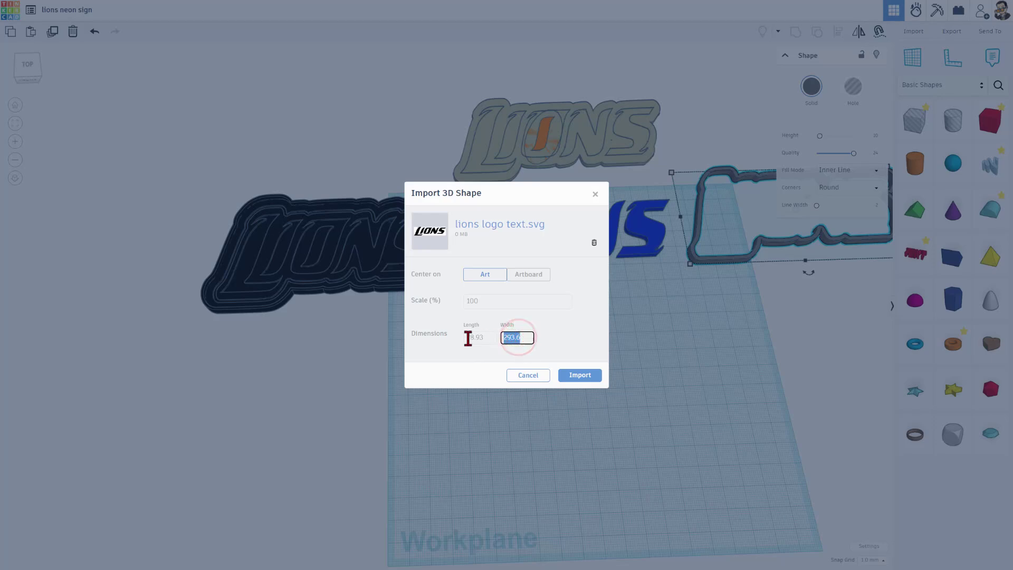
pyautogui.write('120')
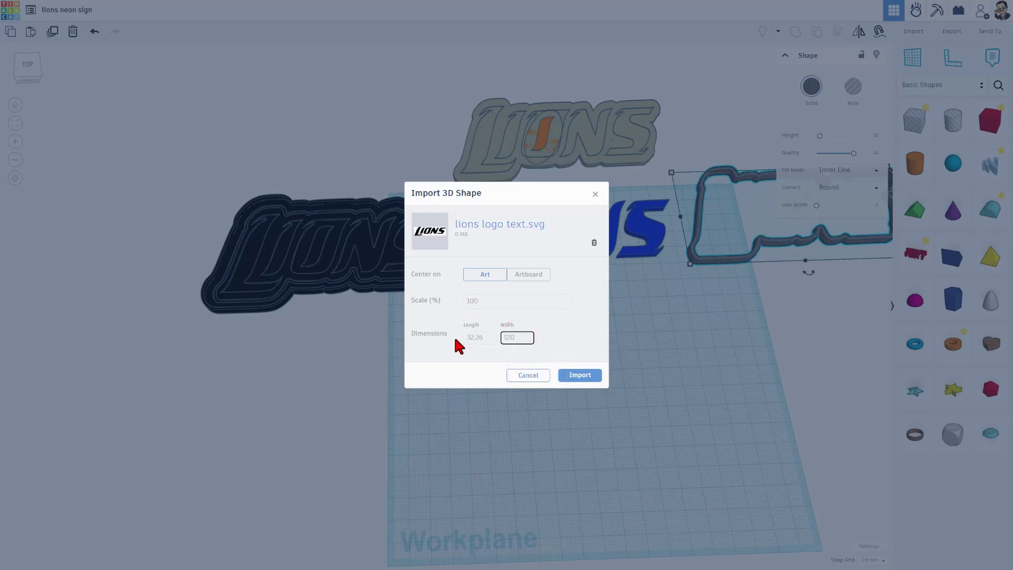
pyautogui.click(578, 376)
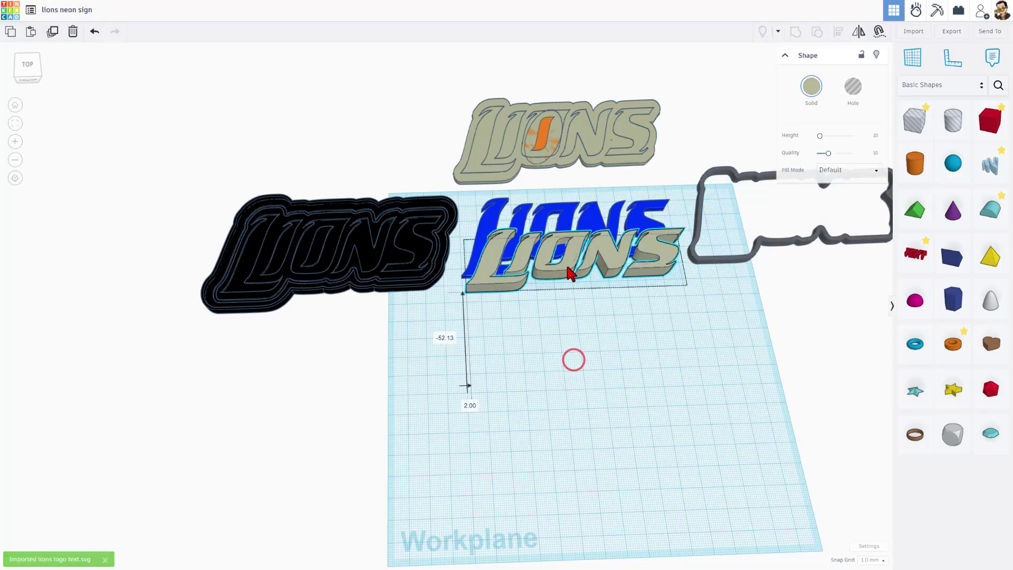
# Undo a trial move of the tan LIONS shape and set its fill mode to Silhouette.
pyautogui.moveTo(570, 288); pyautogui.dragTo(577, 374)
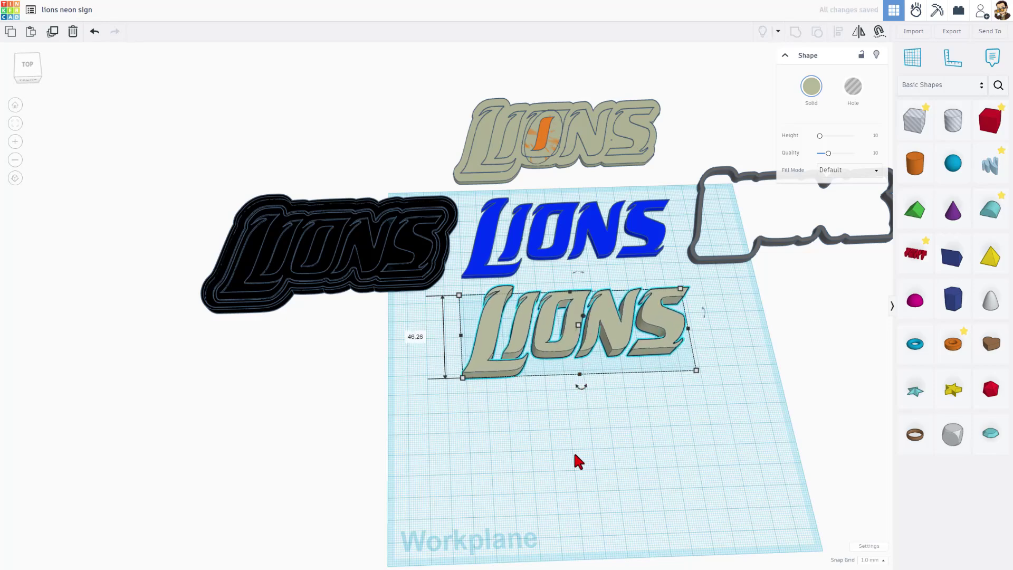
pyautogui.hotkey('ctrl', 'z')
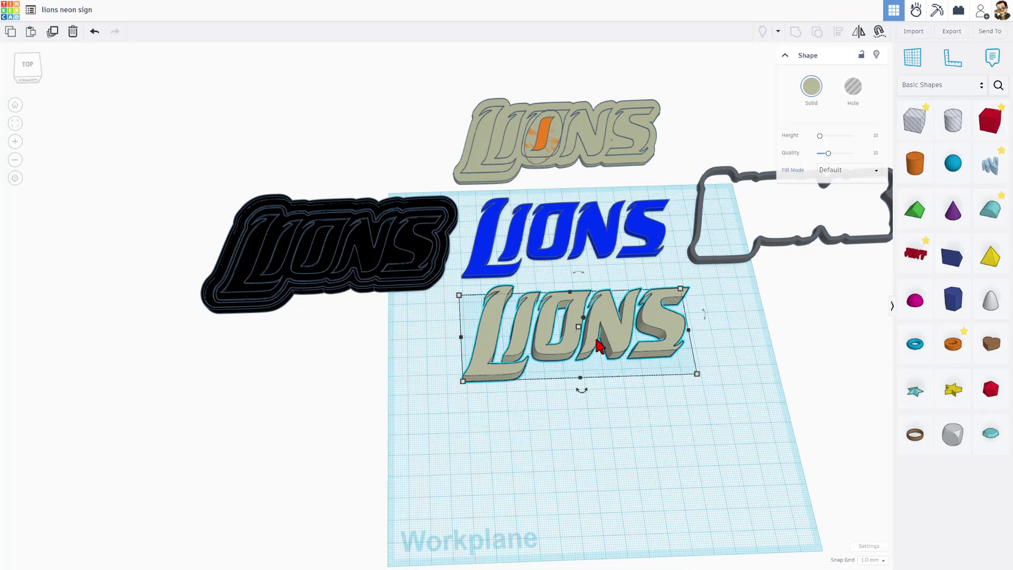
pyautogui.click(845, 170)
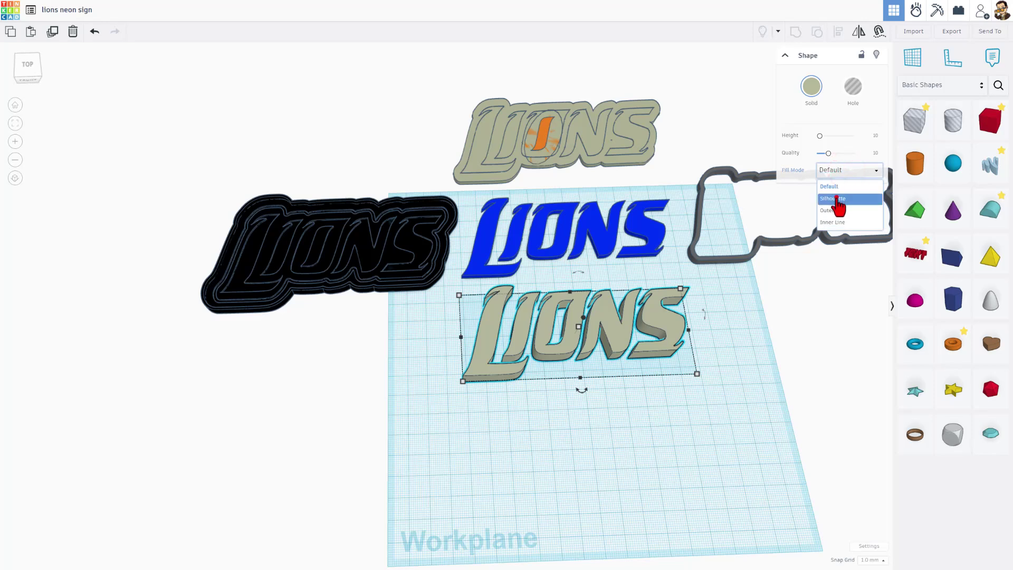
pyautogui.click(836, 199)
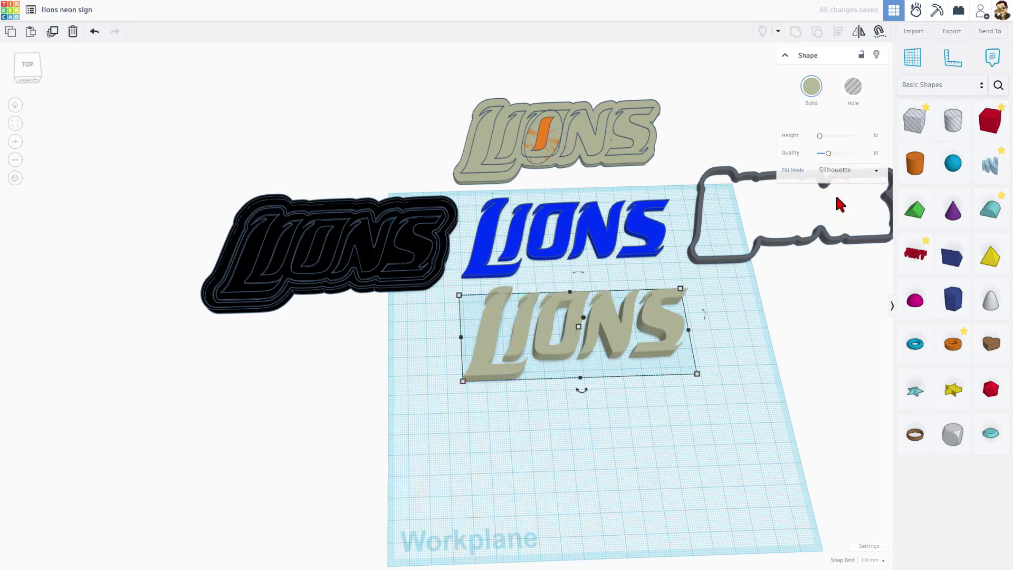
pyautogui.click(862, 171)
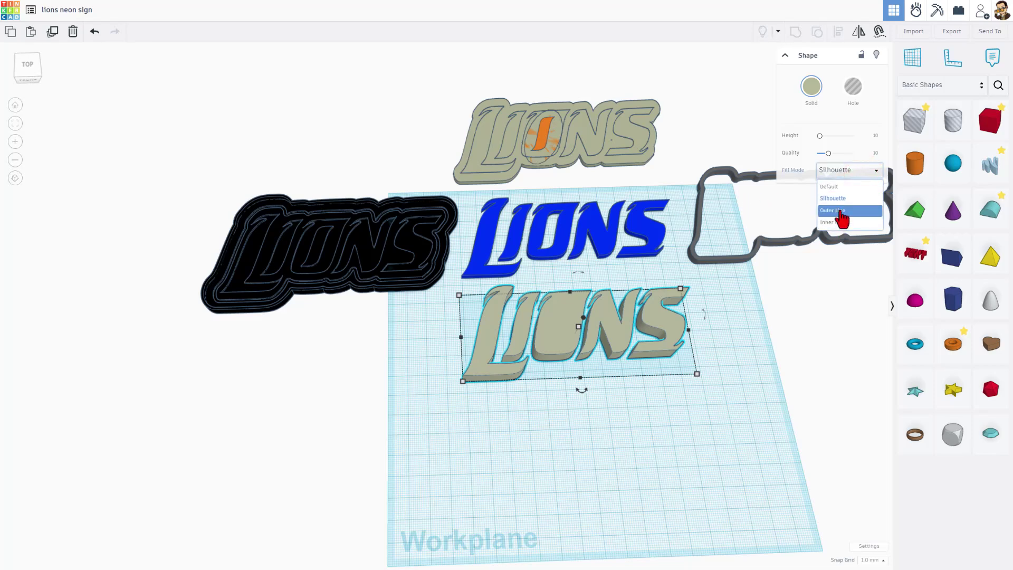
pyautogui.press('Escape')
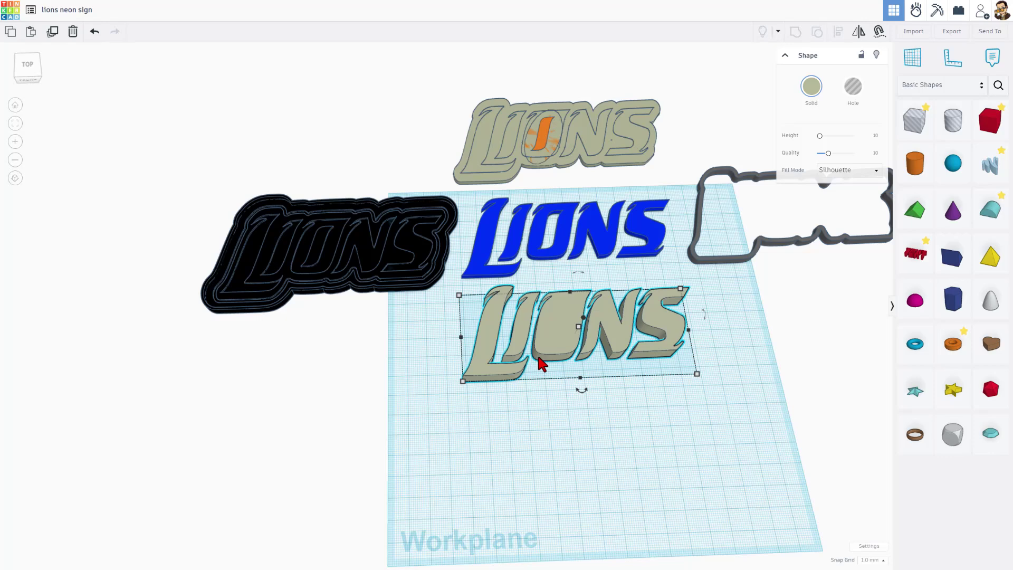
# Split the black LIONS shape into its separate parts.
pyautogui.click(416, 372)
pyautogui.click(406, 271)
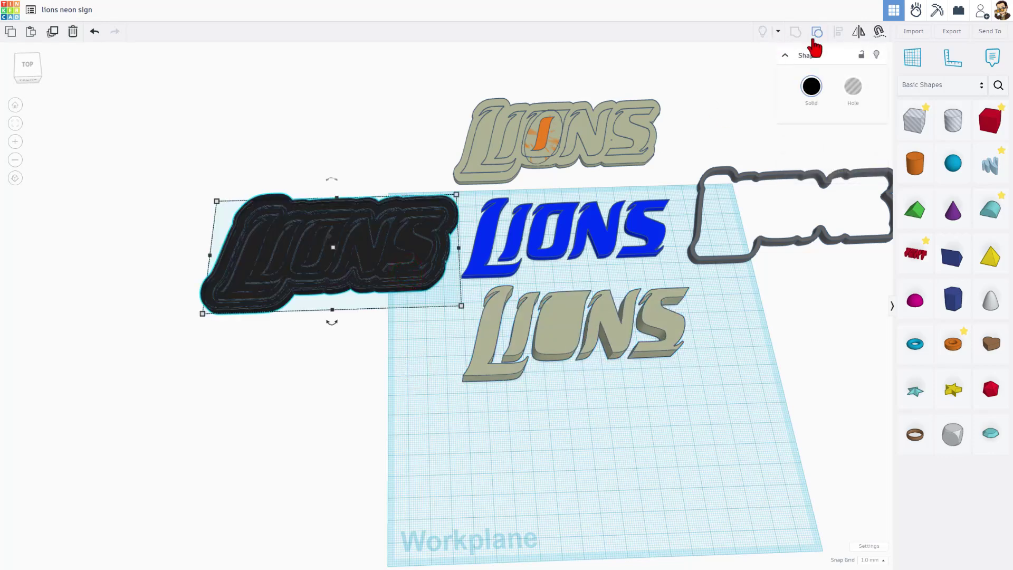
pyautogui.click(815, 35)
pyautogui.click(377, 305)
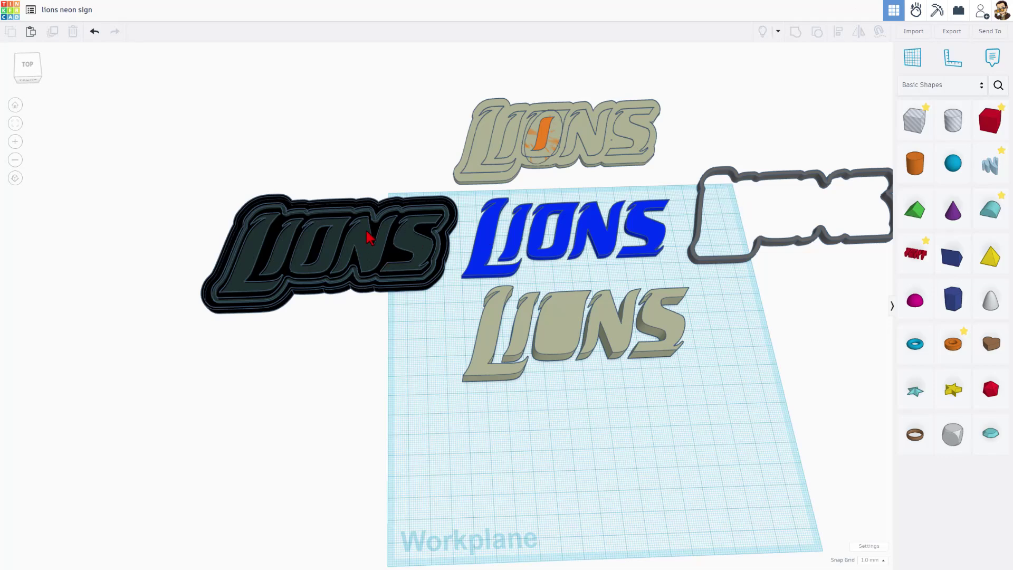
# Super-nudge the two selected LIONS layers up with Shift+Up.
pyautogui.keyDown('shift'); pyautogui.click(364, 259); pyautogui.keyUp('shift')
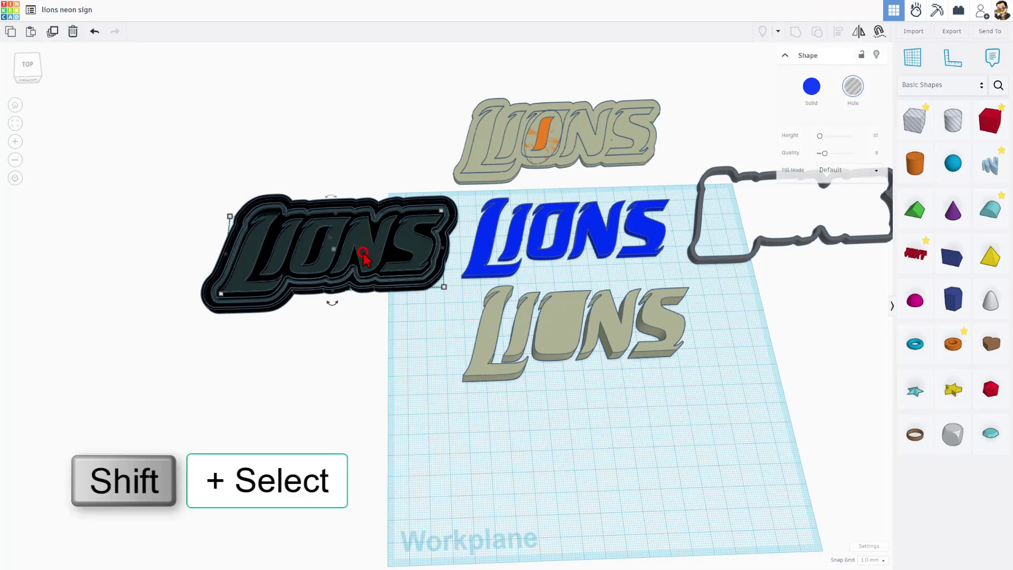
pyautogui.keyDown('shift'); pyautogui.click(374, 225); pyautogui.keyUp('shift')
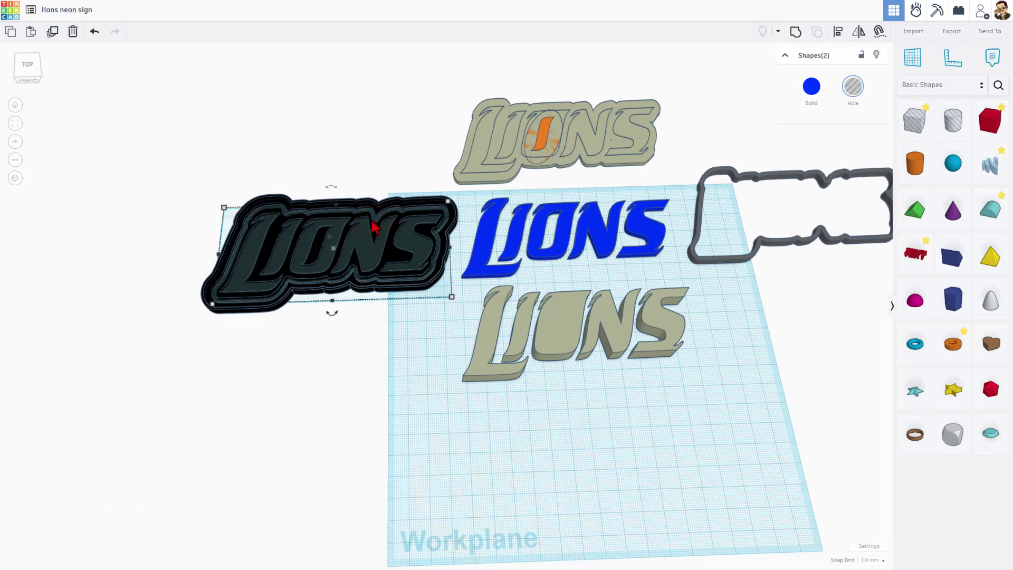
pyautogui.hotkey('shift', 'Up')
pyautogui.hotkey('shift', 'Up')
pyautogui.hotkey('shift', 'Up')
pyautogui.hotkey('shift', 'Up')
pyautogui.hotkey('shift', 'Up')
pyautogui.hotkey('shift', 'Up')
pyautogui.hotkey('shift', 'Up')
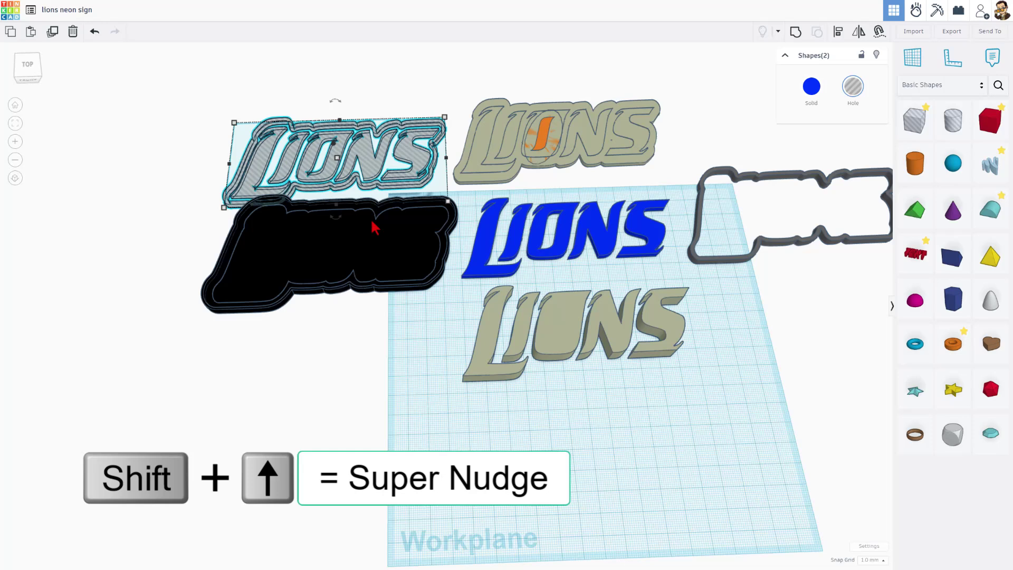
pyautogui.click(385, 340)
# Set the black LIONS base's fill mode to Silhouette.
pyautogui.click(388, 282)
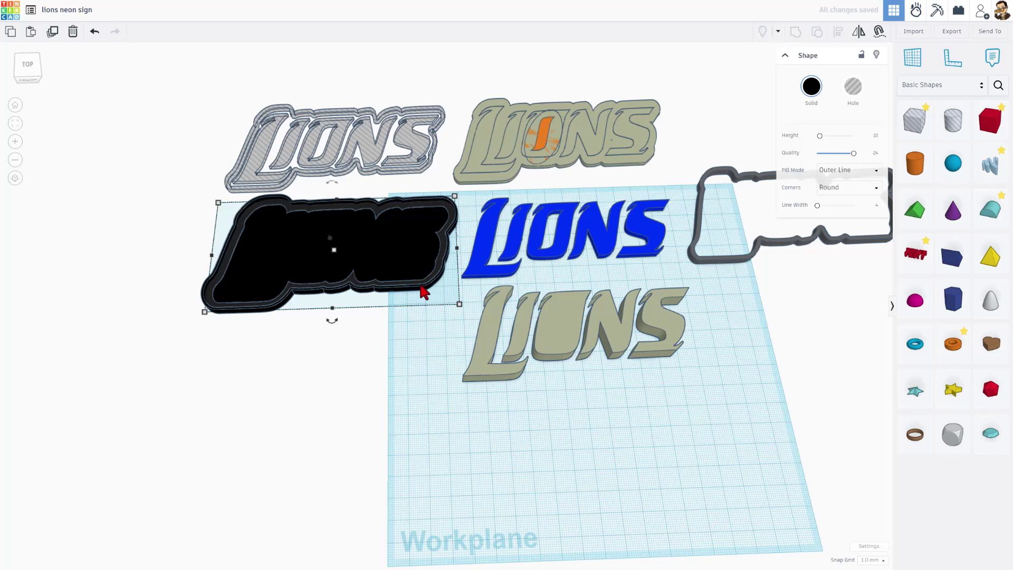
pyautogui.click(873, 170)
pyautogui.click(832, 186)
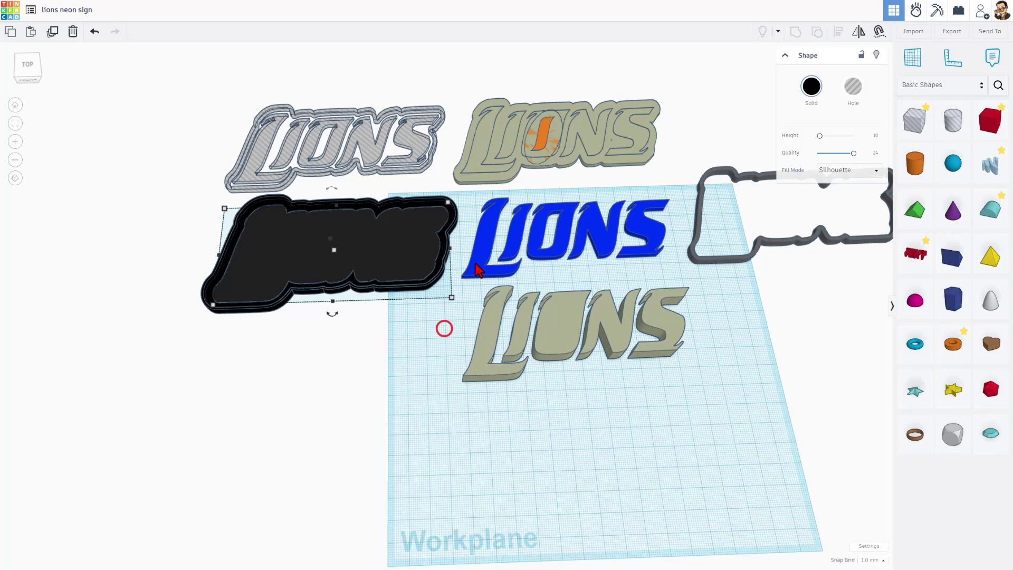
# Duplicate the tan LIONS letters and move the copy left below the black base.
pyautogui.click(483, 329)
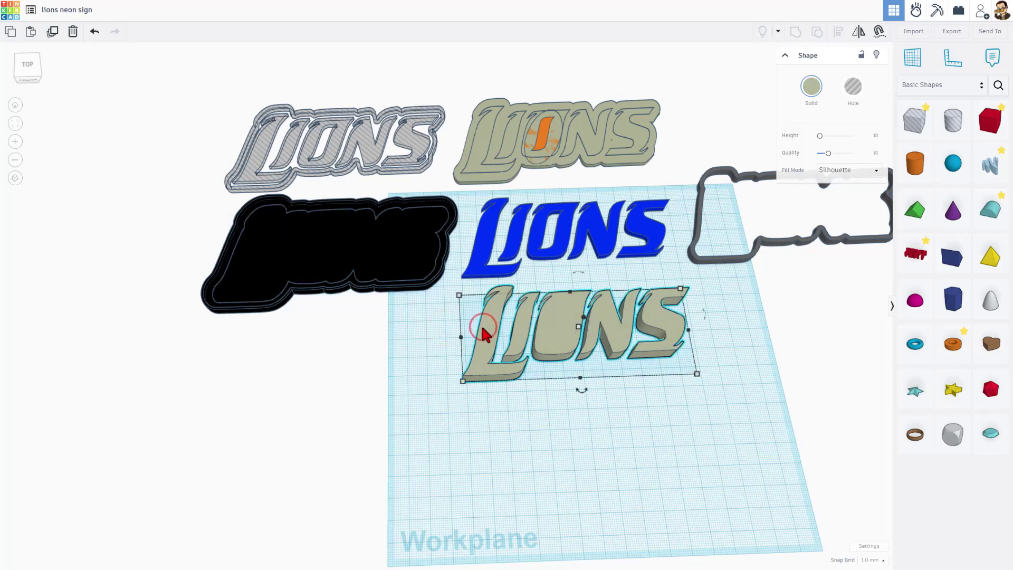
pyautogui.hotkey('ctrl', 'd')
pyautogui.press('Left')
pyautogui.press('Left')
pyautogui.press('Left')
pyautogui.press('Left')
pyautogui.press('Left')
pyautogui.press('Left')
pyautogui.press('Left')
pyautogui.press('Left')
pyautogui.press('Left')
pyautogui.press('Left')
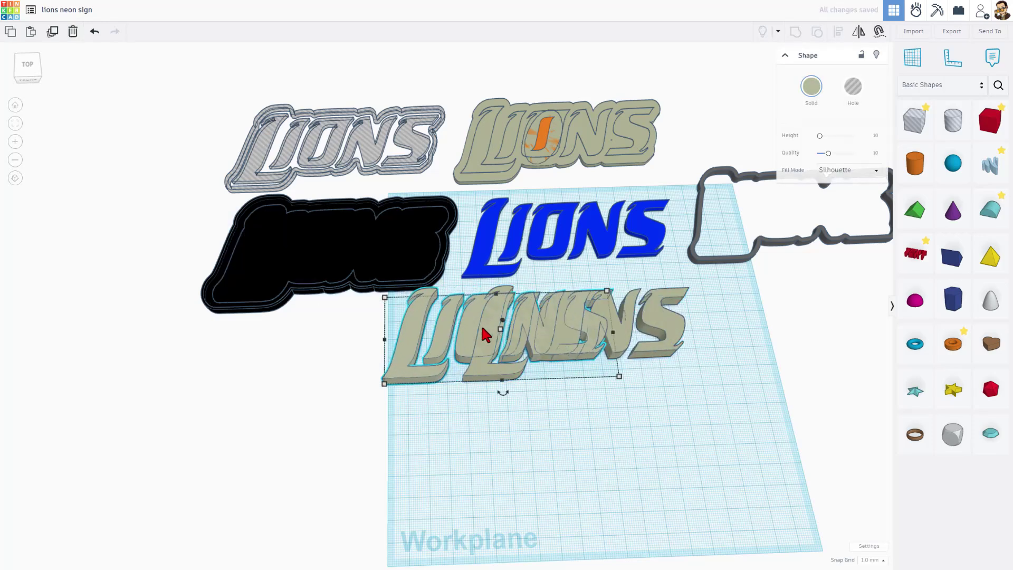
pyautogui.press('Left')
pyautogui.press('Left')
pyautogui.press('Left')
pyautogui.press('Left')
pyautogui.press('Left')
pyautogui.press('Left')
pyautogui.press('Left')
pyautogui.press('Left')
pyautogui.press('Left')
pyautogui.press('Left')
pyautogui.press('Left')
pyautogui.press('Left')
pyautogui.press('Left')
pyautogui.press('Left')
pyautogui.press('Left')
pyautogui.press('Left')
pyautogui.press('Left')
pyautogui.press('Left')
pyautogui.press('Left')
pyautogui.press('Left')
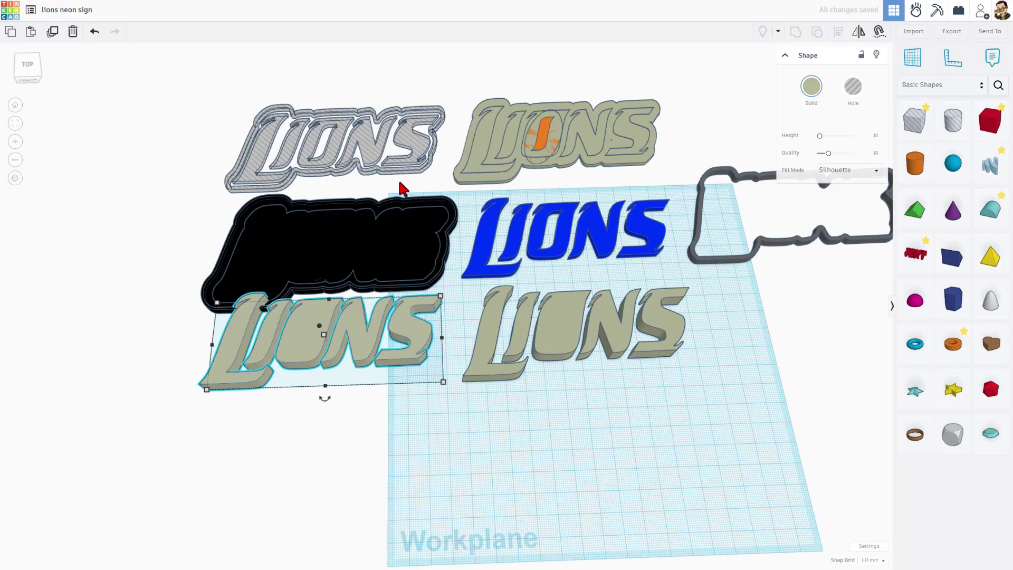
# Make the copied LIONS an Outer Line outline with Round corners at quality 24.
pyautogui.click(844, 171)
pyautogui.click(840, 211)
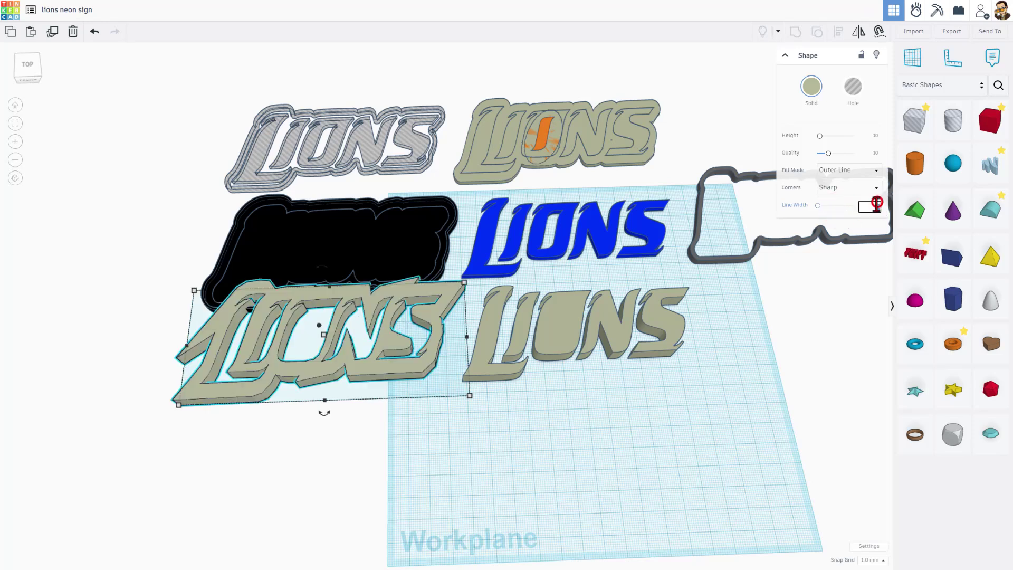
pyautogui.click(875, 205)
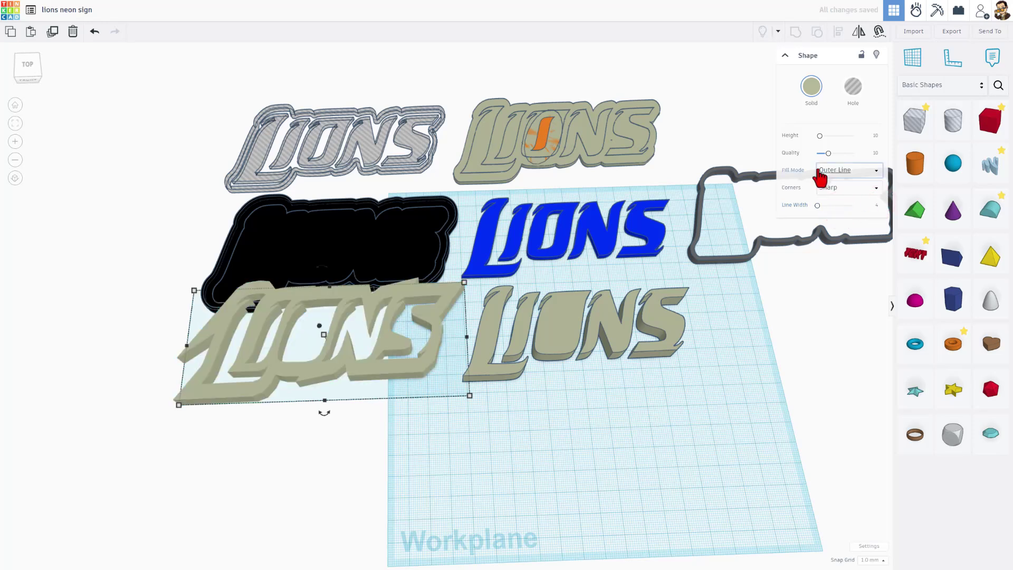
pyautogui.click(838, 187)
pyautogui.click(833, 205)
pyautogui.click(827, 152)
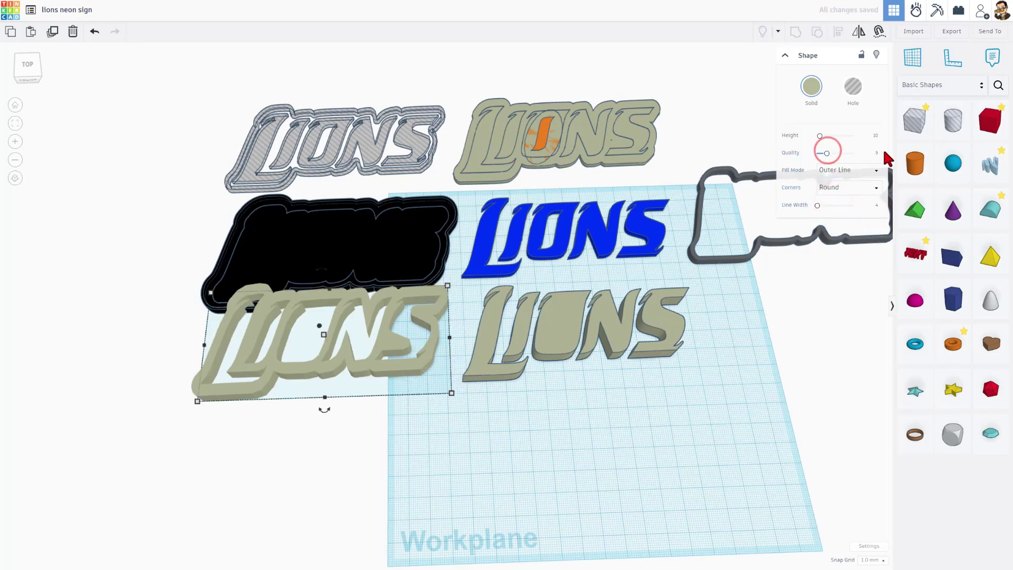
pyautogui.moveTo(826, 153); pyautogui.dragTo(854, 153)
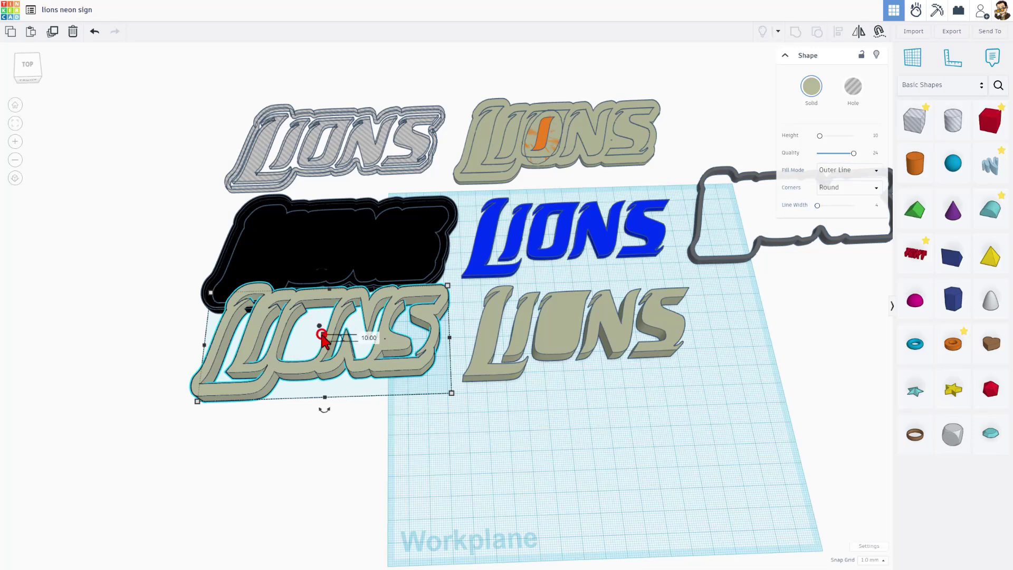
# Raise the LIONS outline to 2.00 above the workplane.
pyautogui.click(361, 339)
pyautogui.write('2')
pyautogui.press('Return')
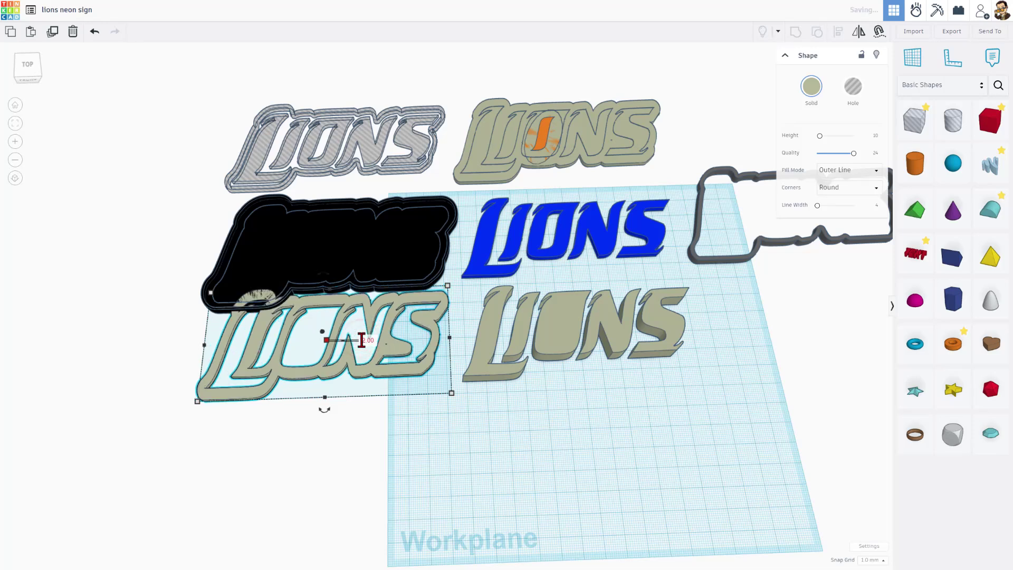
pyautogui.click(352, 390)
pyautogui.click(351, 378)
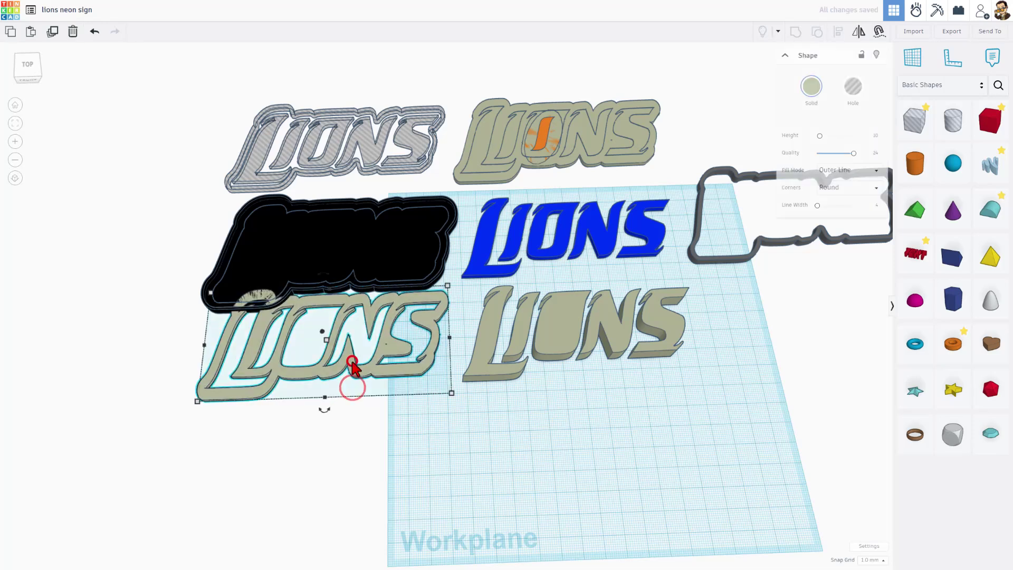
# Nudge the outline forward and make the lower-left LIONS piece a solid Silhouette.
pyautogui.hotkey('shift', 'Down')
pyautogui.hotkey('shift', 'Down')
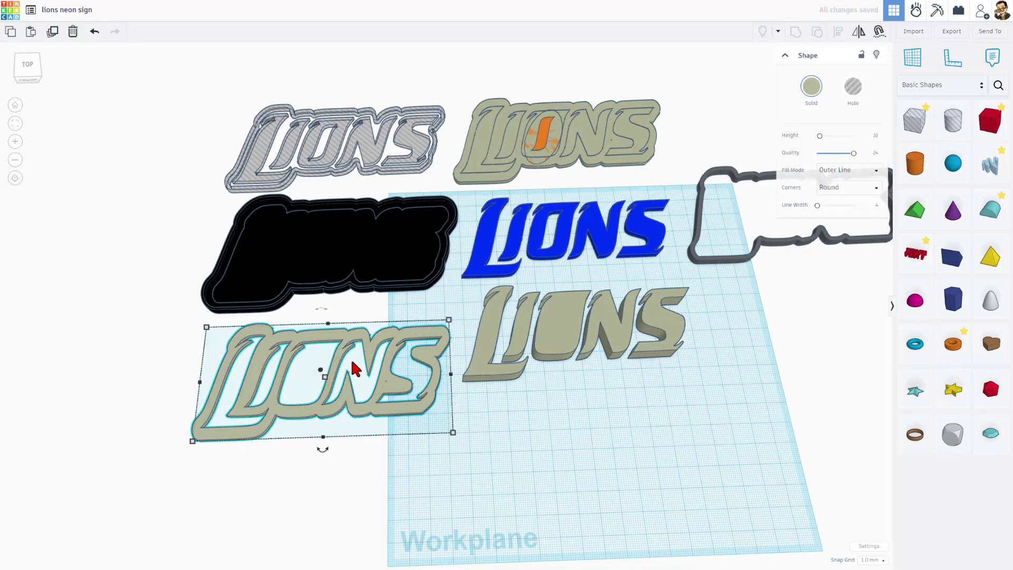
pyautogui.click(839, 170)
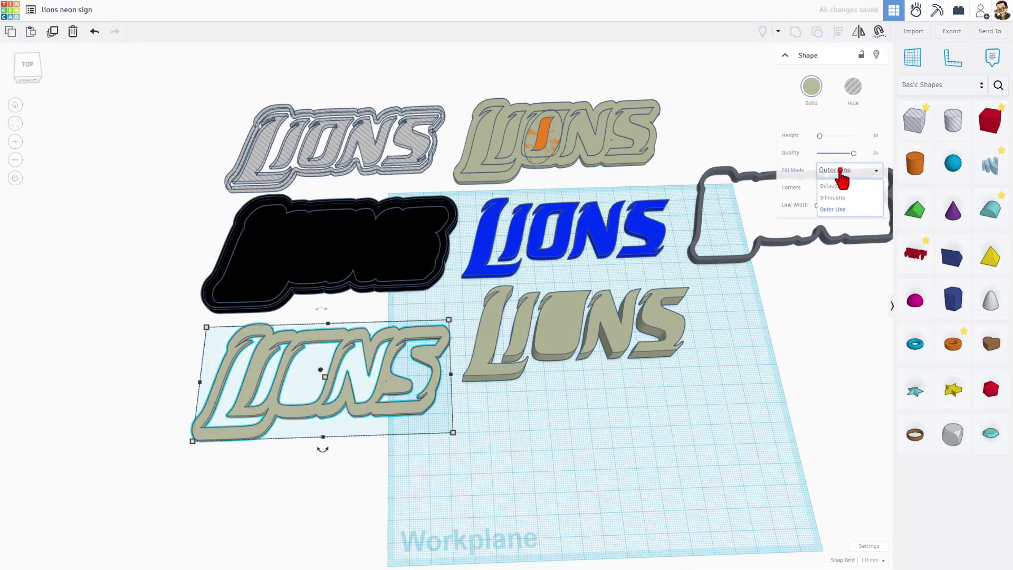
pyautogui.click(833, 198)
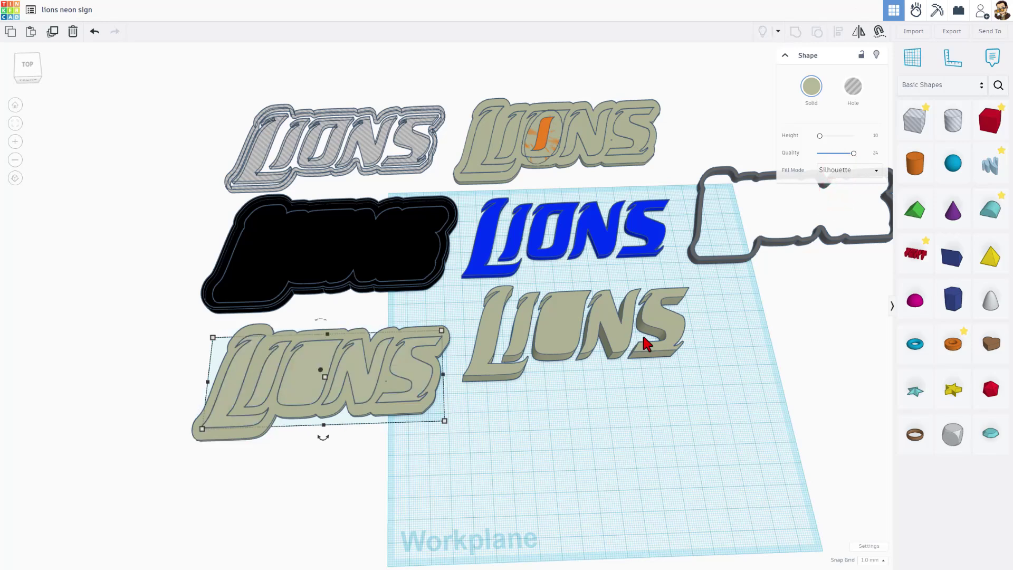
# Select both bottom-left LIONS pieces, the backing and the outline, together.
pyautogui.click(426, 432)
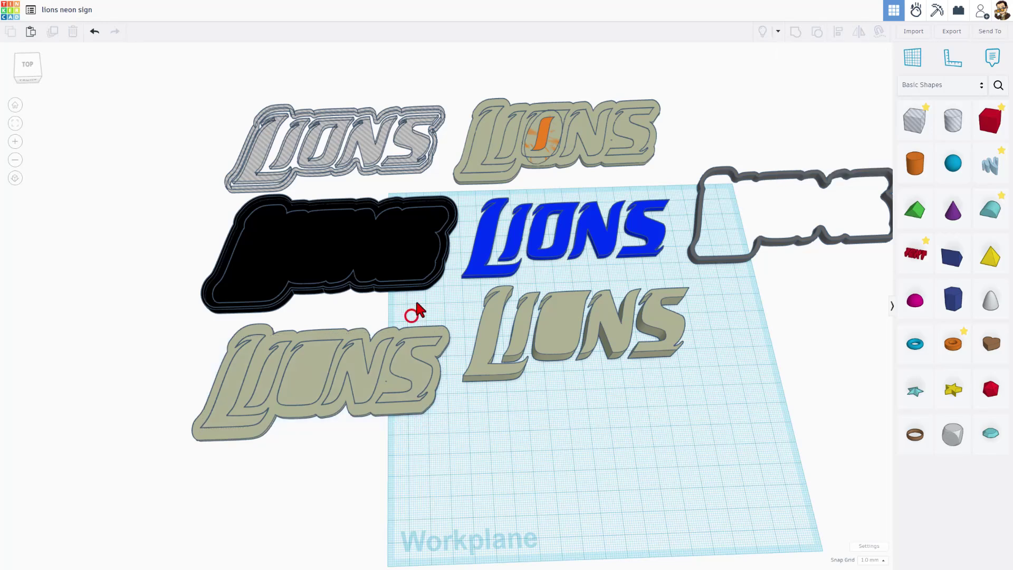
pyautogui.click(335, 381)
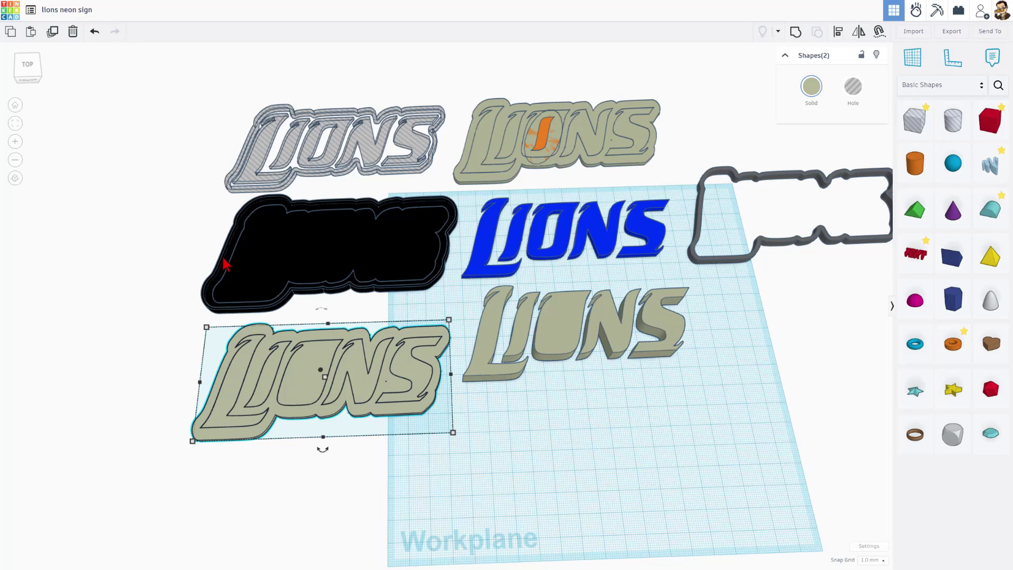
pyautogui.click(460, 482)
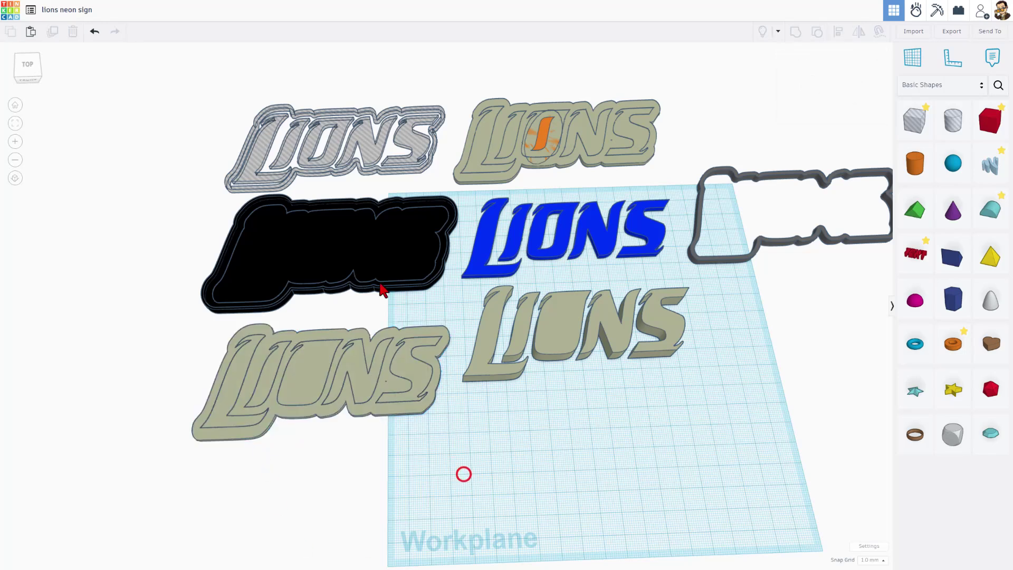
pyautogui.click(419, 312)
pyautogui.click(388, 375)
# Group the backing and outline and export them as lions logo text large.svg.
pyautogui.hotkey('ctrl', 'g')
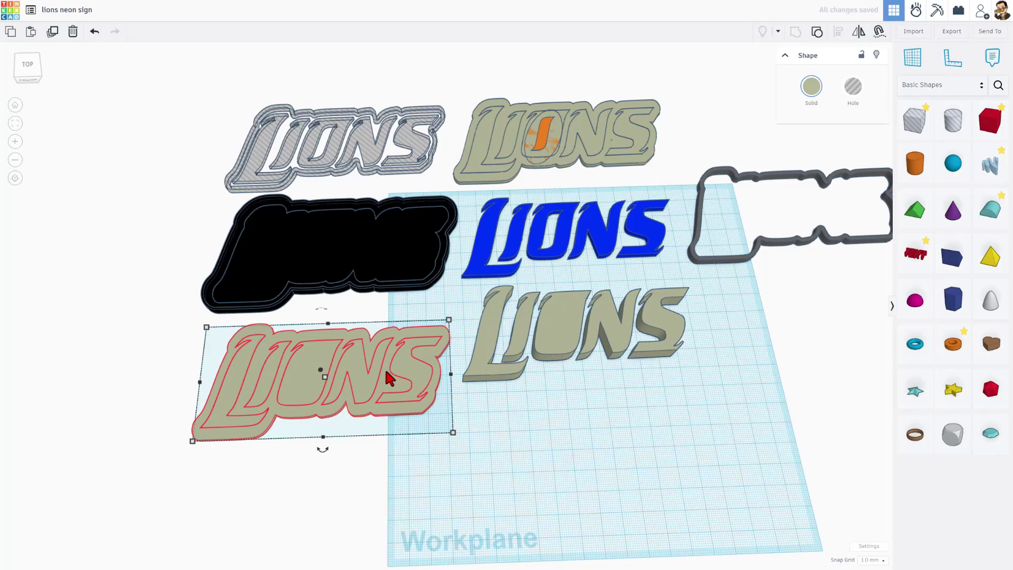
pyautogui.press('e')
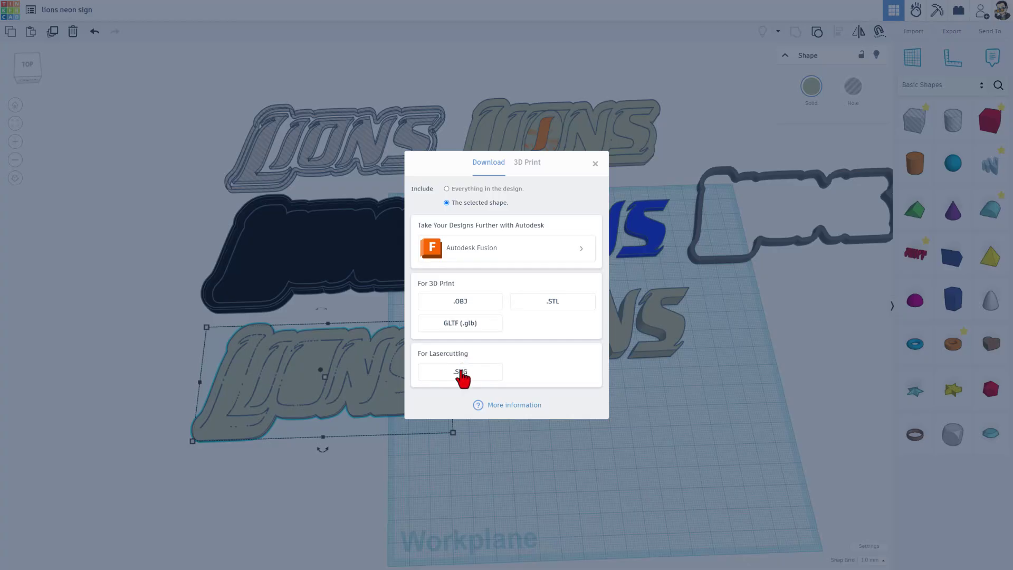
pyautogui.click(462, 375)
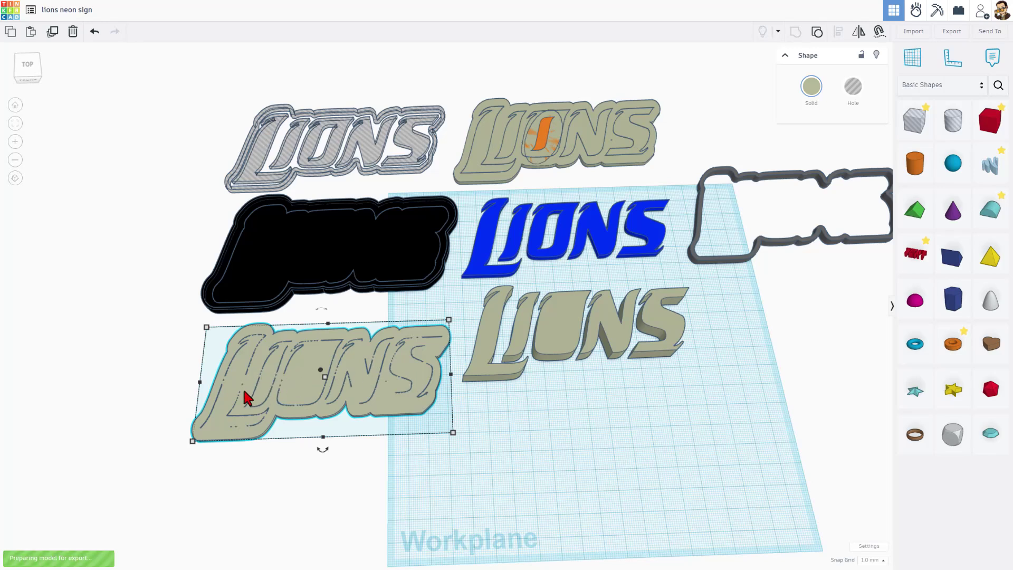
pyautogui.write('lions l')
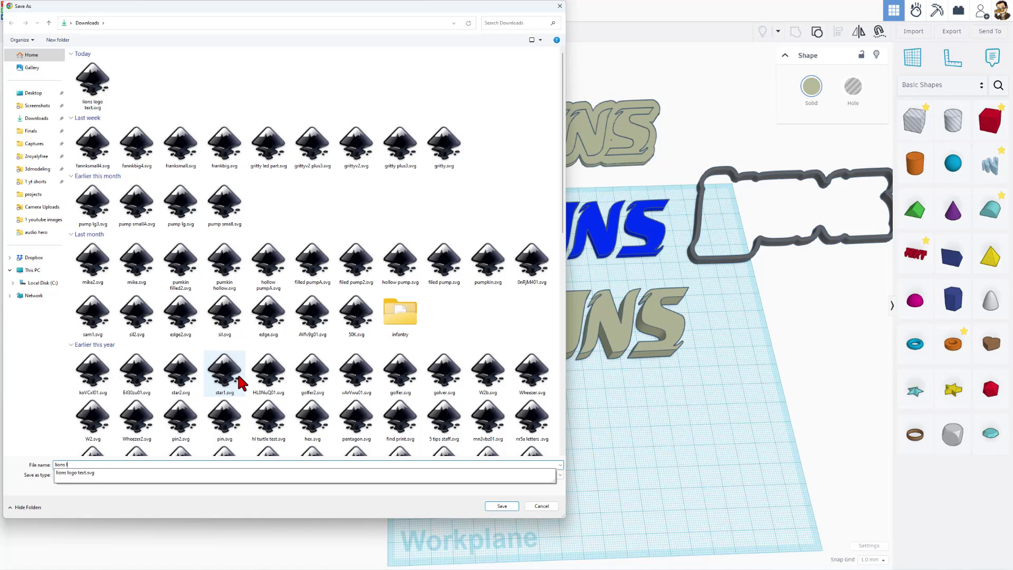
pyautogui.write('ogo t4ex')
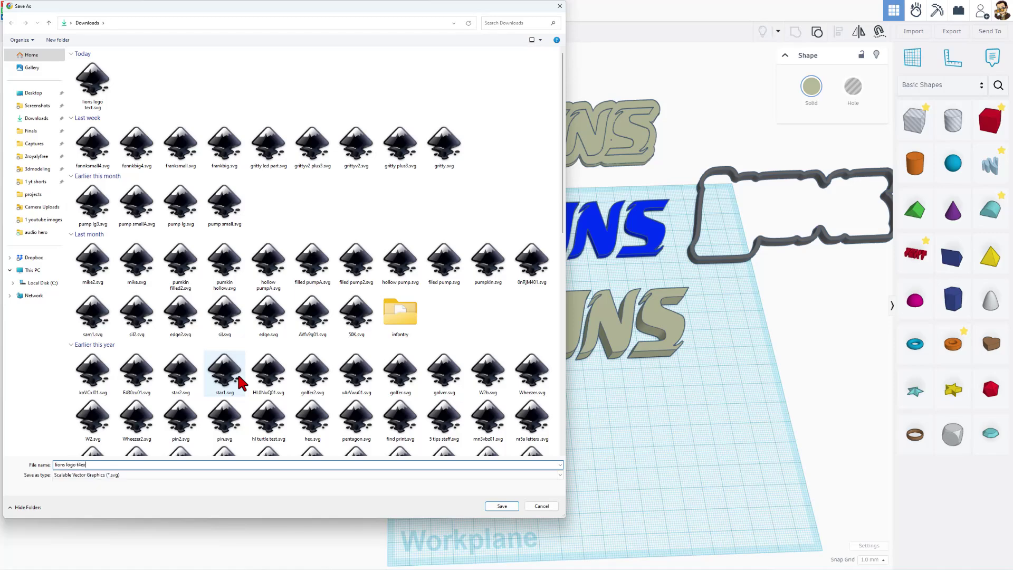
pyautogui.write('t large')
pyautogui.press('Return')
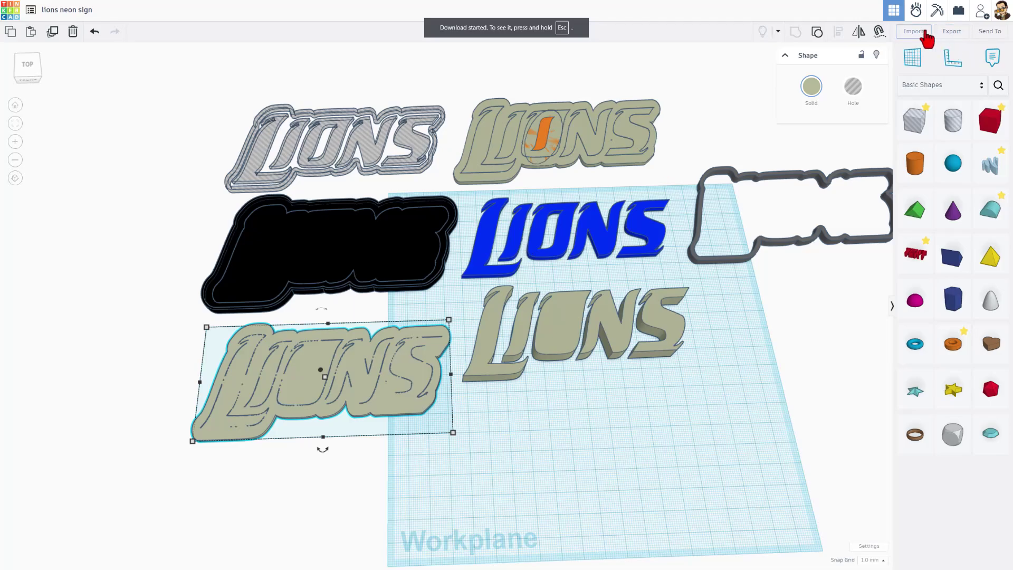
# Import lions logo text large.svg back into the design, centered on art.
pyautogui.click(925, 33)
pyautogui.click(496, 283)
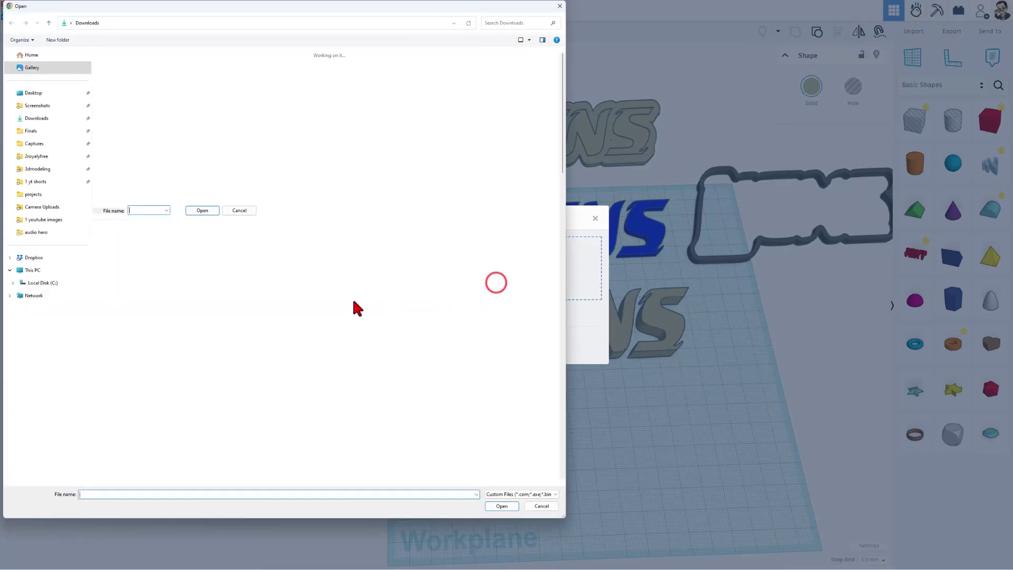
pyautogui.doubleClick(119, 89)
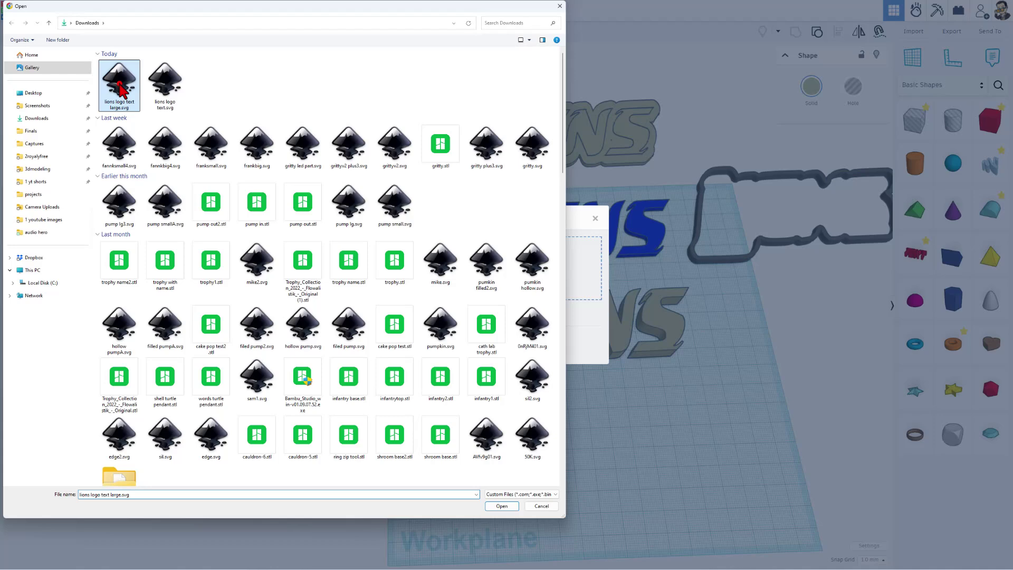
pyautogui.click(489, 273)
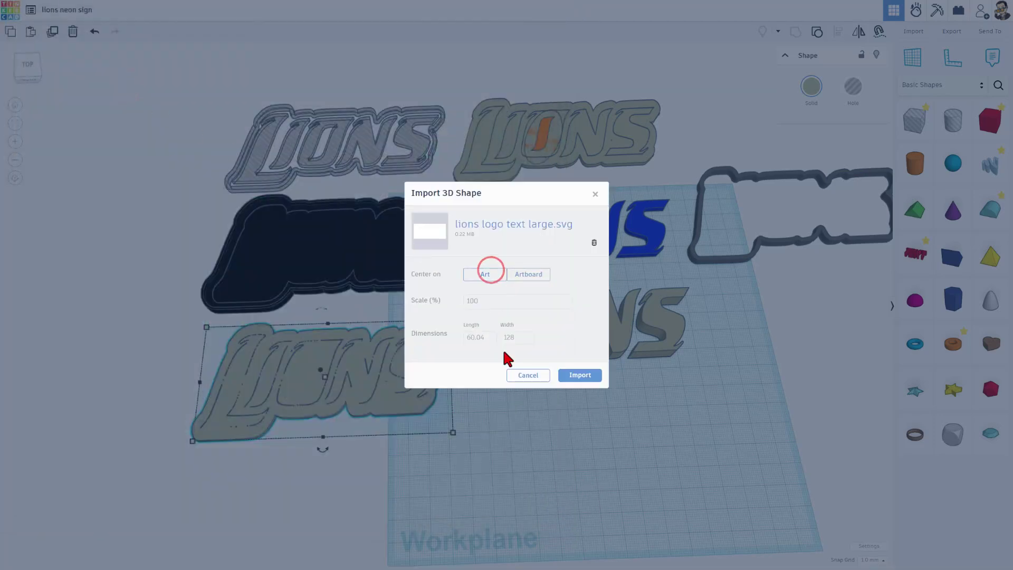
pyautogui.click(574, 375)
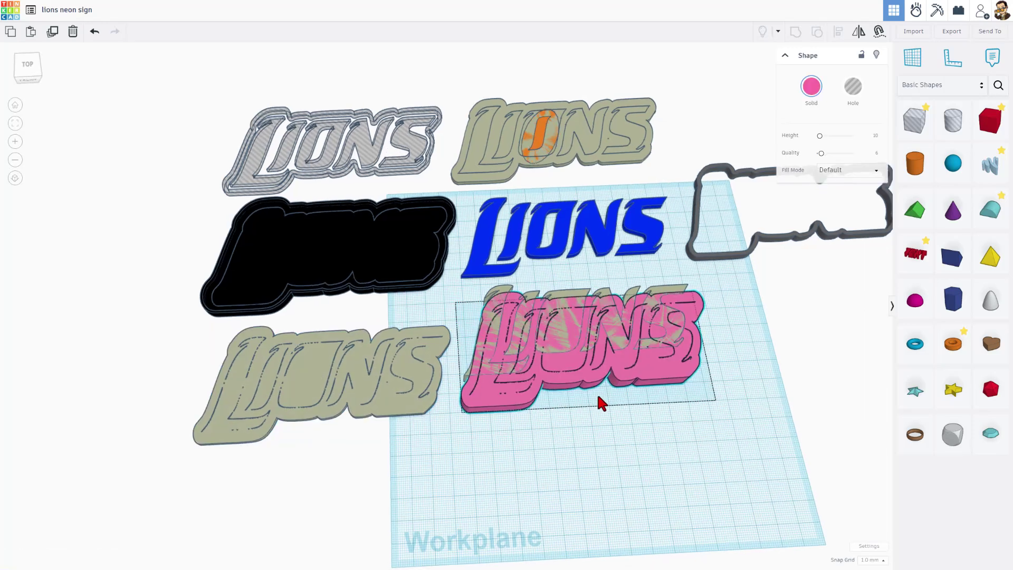
# Make the pink LIONS a thin Outer Line outline with Round corners at quality 24.
pyautogui.moveTo(592, 376); pyautogui.dragTo(593, 385)
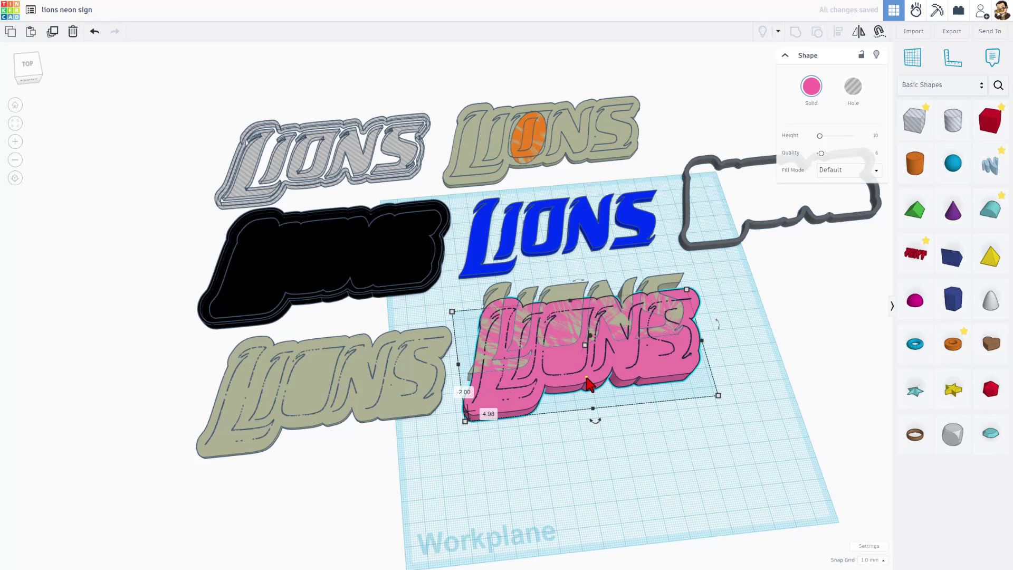
pyautogui.click(846, 170)
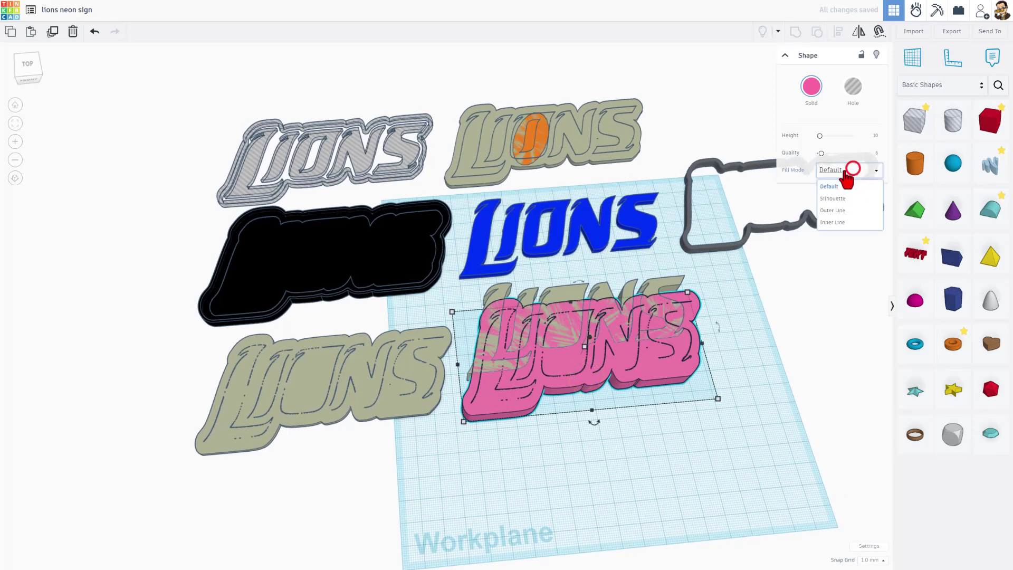
pyautogui.click(836, 214)
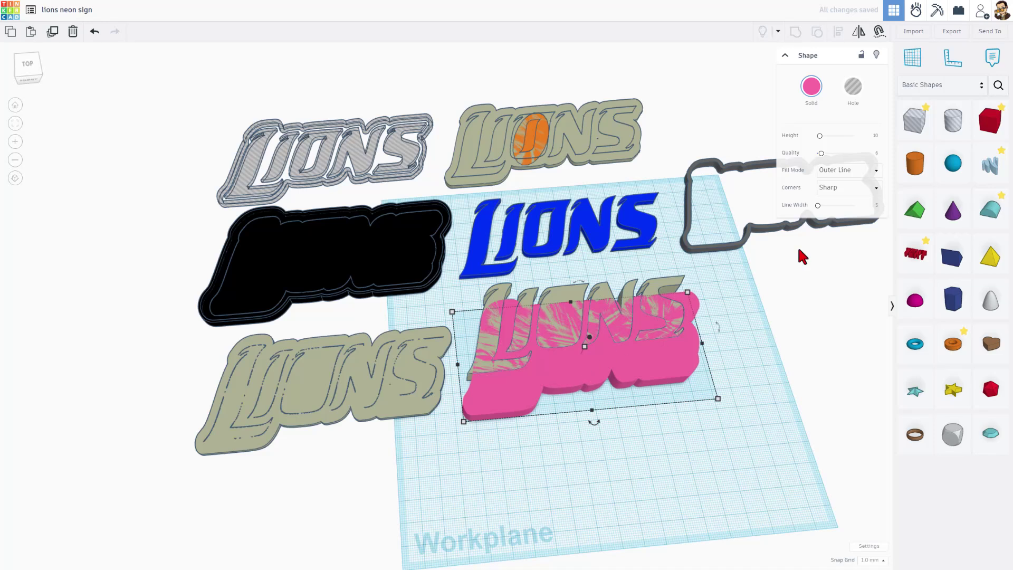
pyautogui.click(835, 188)
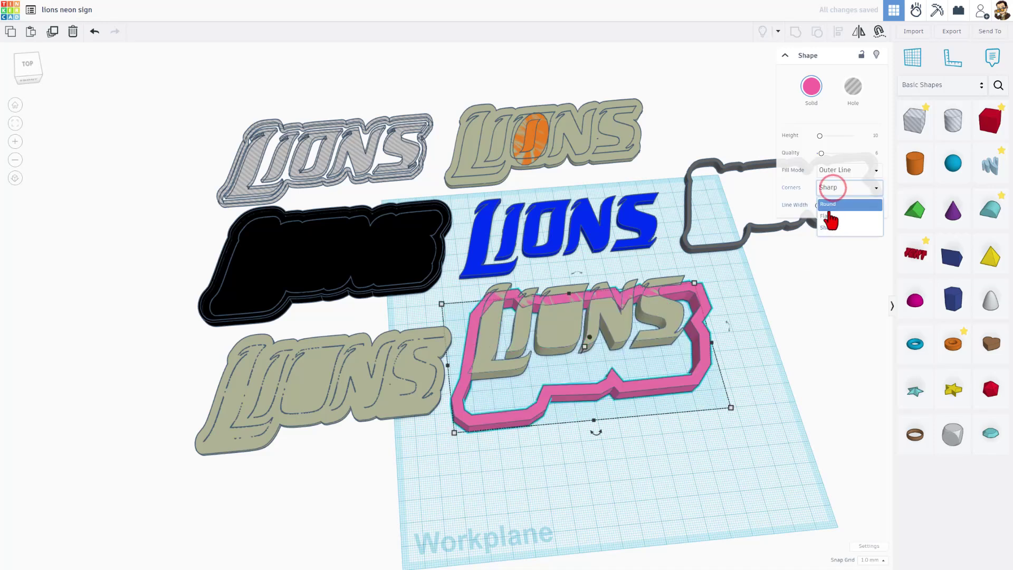
pyautogui.click(828, 204)
pyautogui.moveTo(818, 153); pyautogui.dragTo(857, 154)
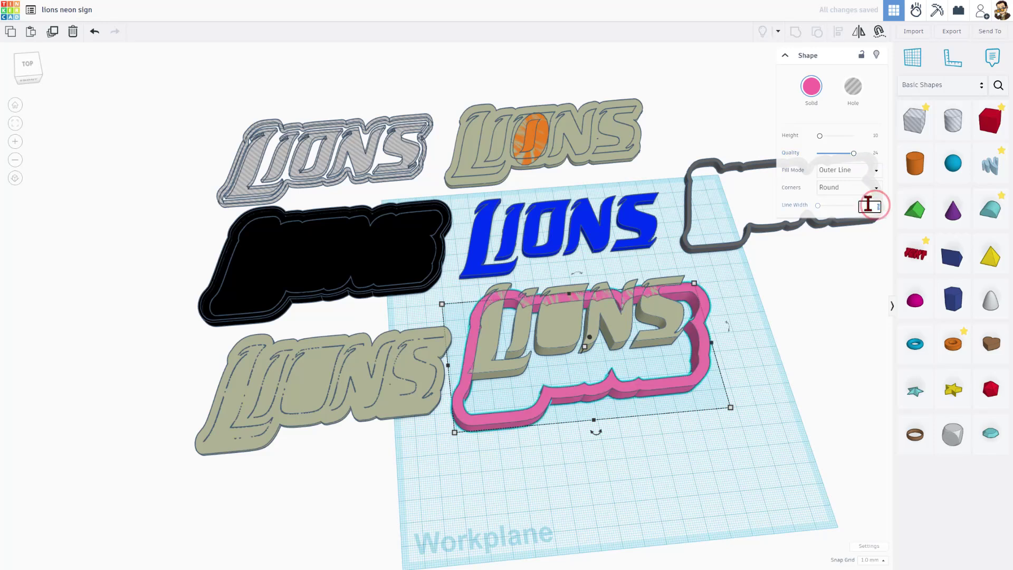
pyautogui.press('Return')
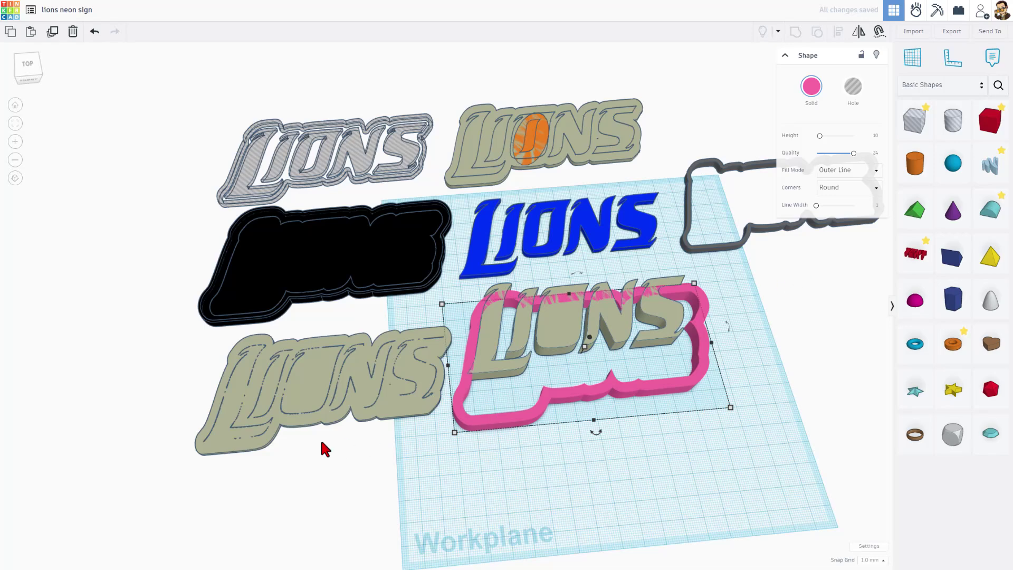
# Move the pink outline onto the bottom-left LIONS plate.
pyautogui.moveTo(464, 420); pyautogui.dragTo(211, 461)
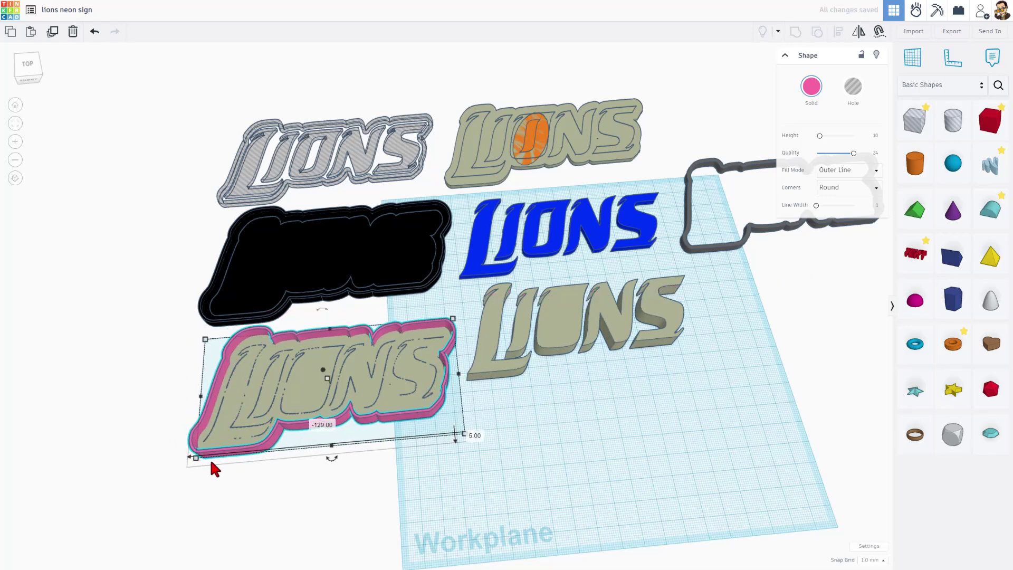
pyautogui.moveTo(188, 362)
pyautogui.mouseDown(button='right')
pyautogui.moveTo(185, 416)
pyautogui.moveTo(181, 355)
pyautogui.mouseUp(button='right')
pyautogui.moveTo(331, 275); pyautogui.dragTo(272, 280, button='right')
# Set the pink outline's height to 5 mm.
pyautogui.click(340, 274)
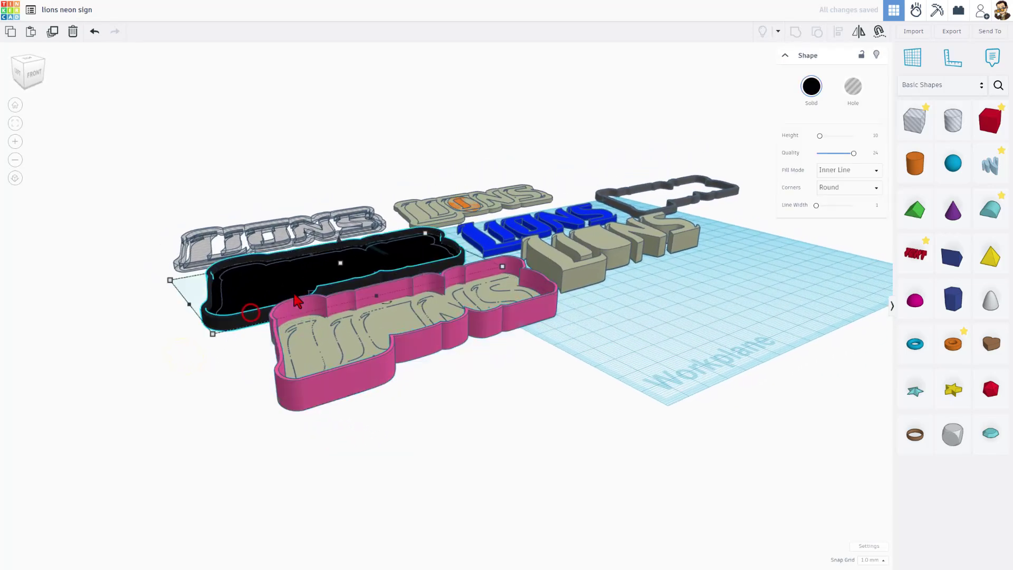
pyautogui.click(409, 342)
pyautogui.moveTo(420, 302)
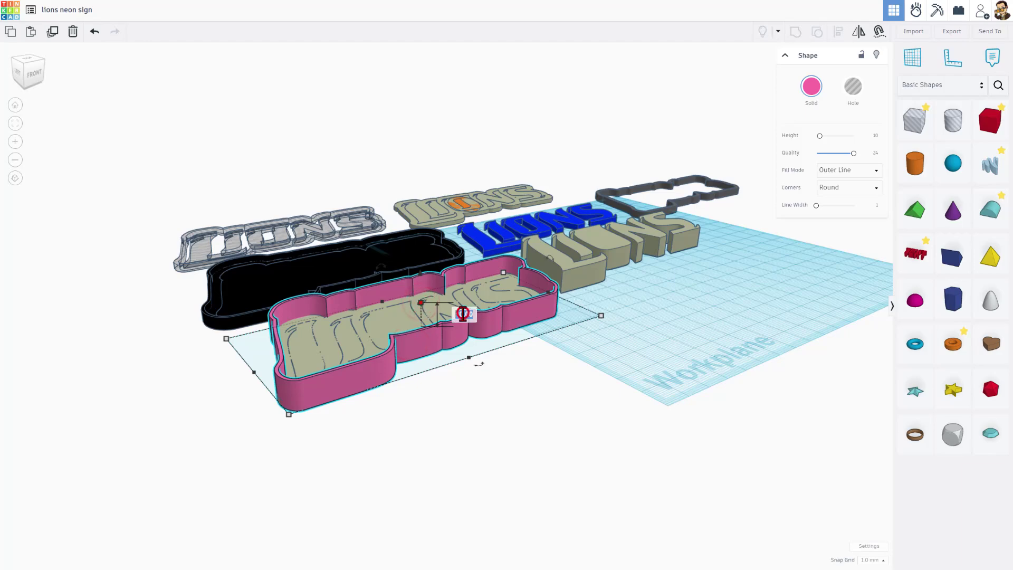
pyautogui.write('5')
pyautogui.press('Return')
pyautogui.moveTo(562, 332); pyautogui.dragTo(530, 393, button='right')
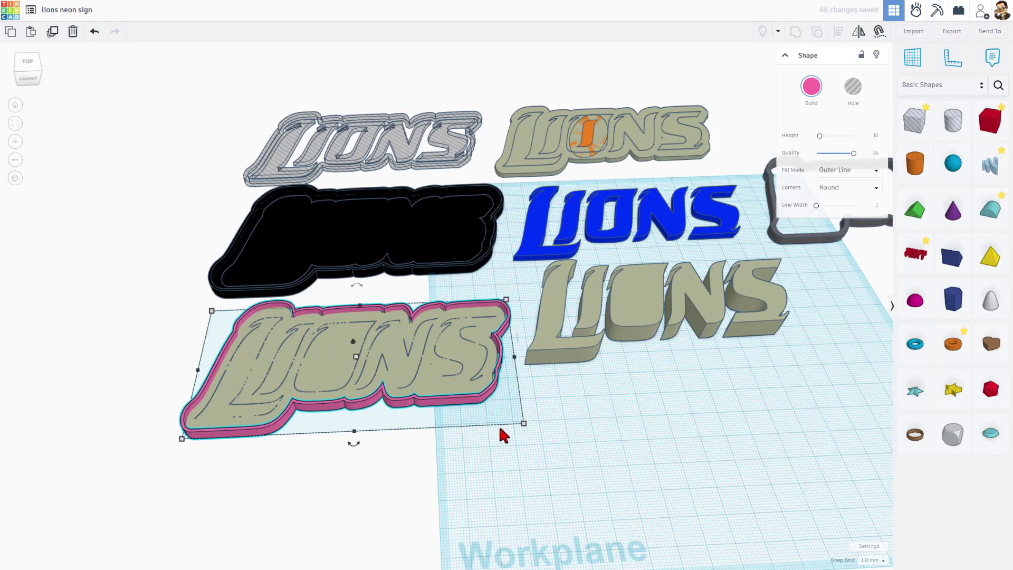
pyautogui.moveTo(756, 325); pyautogui.dragTo(781, 233, button='right')
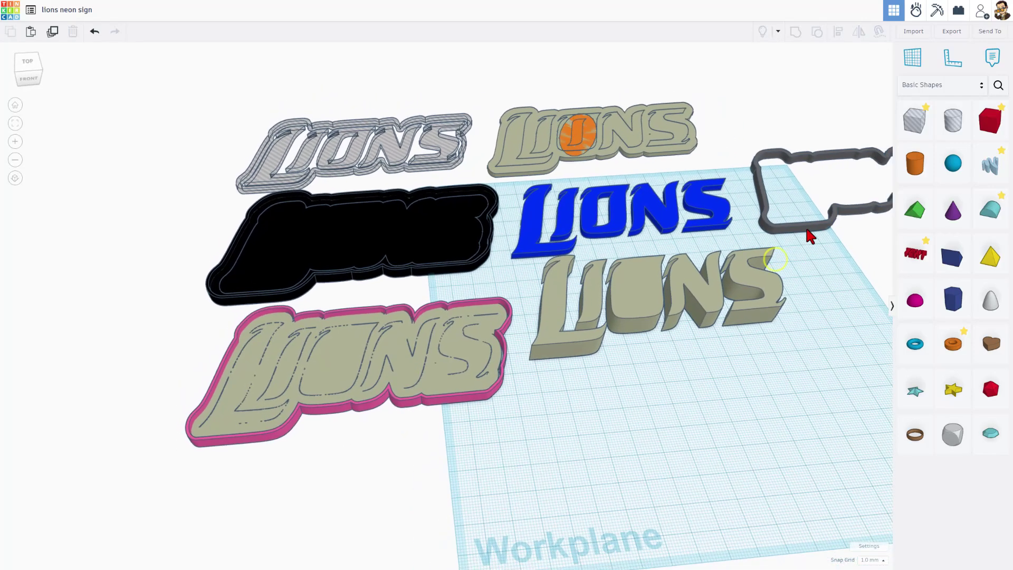
pyautogui.scroll(-3, 528, 437)
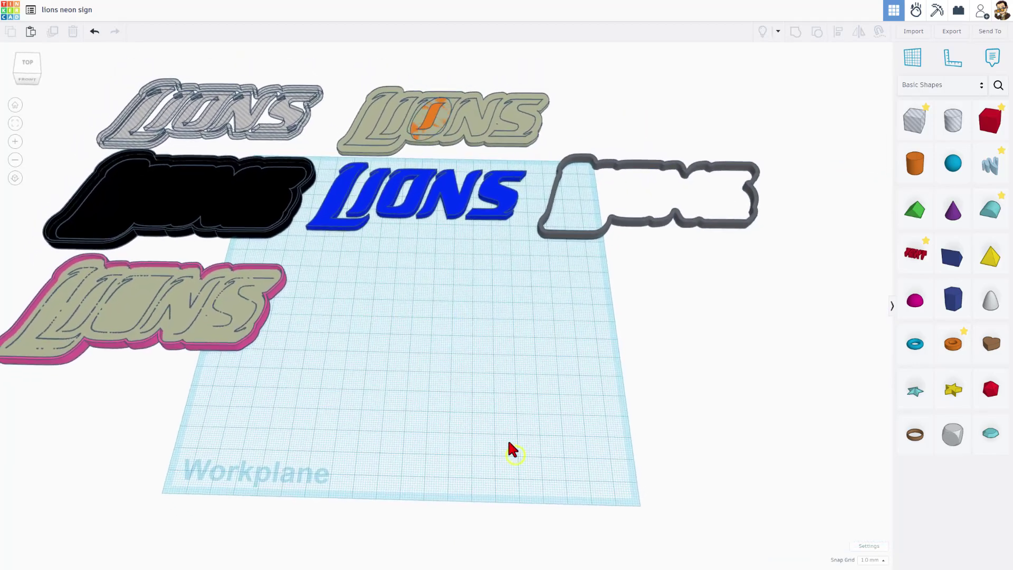
# Paste a copy of the pink outline beside the original and set its fill mode to Inner Line.
pyautogui.click(275, 305)
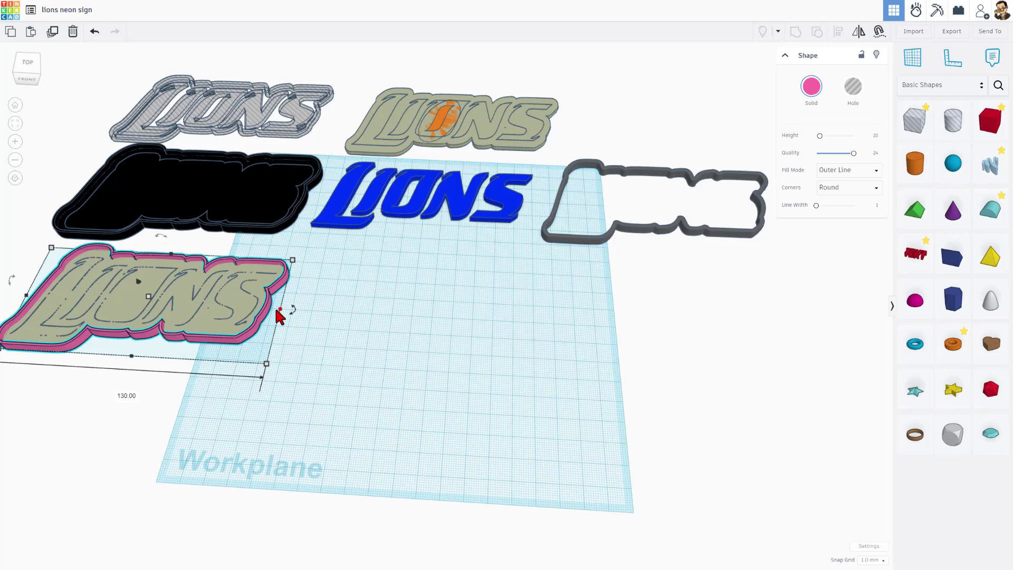
pyautogui.hotkey('ctrl', 'v')
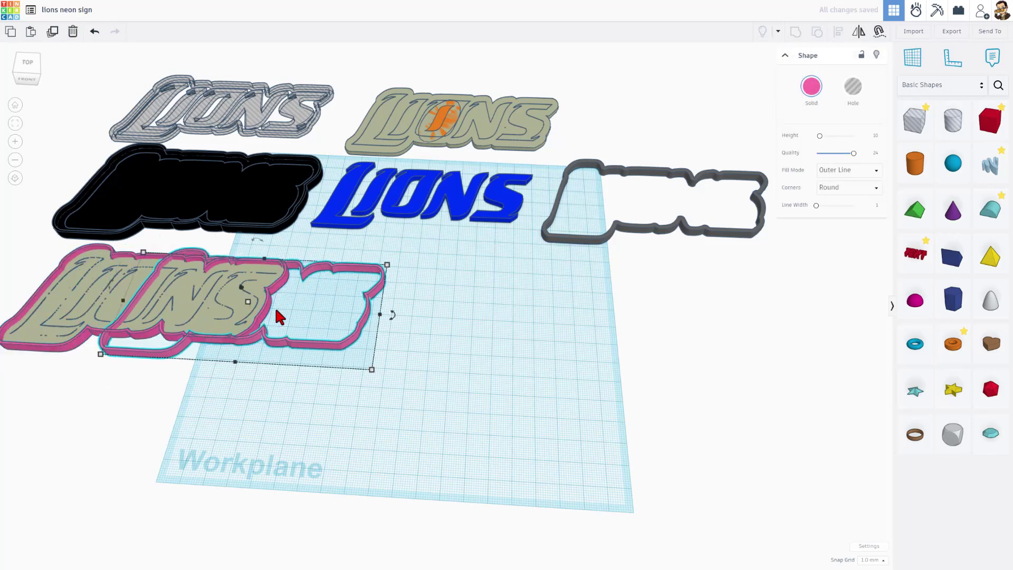
pyautogui.moveTo(274, 306); pyautogui.dragTo(484, 317)
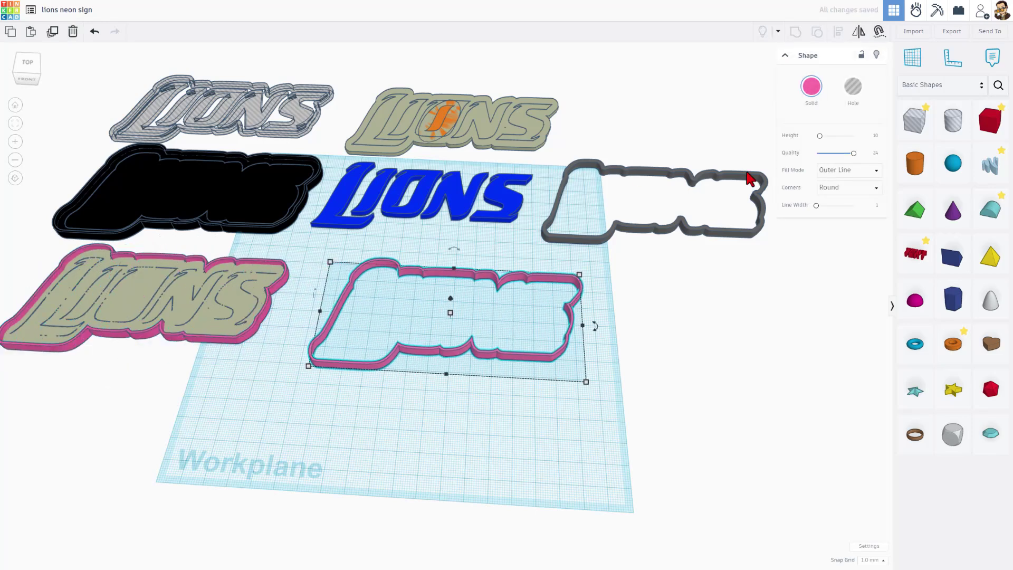
pyautogui.click(830, 170)
pyautogui.click(833, 220)
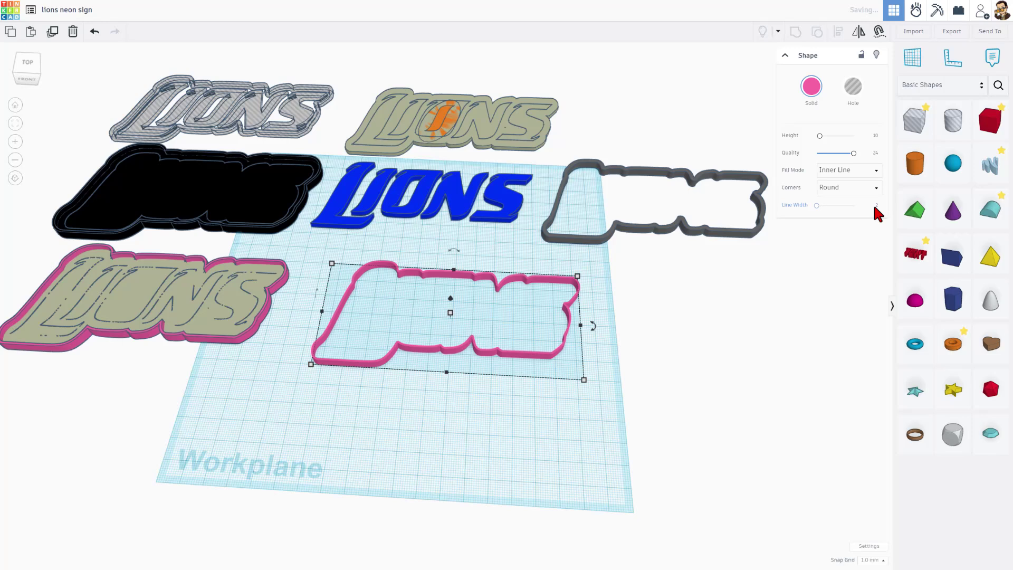
# Nudge the copied outline into place and colour it dark grey from the presets.
pyautogui.moveTo(604, 224); pyautogui.dragTo(320, 202, button='right')
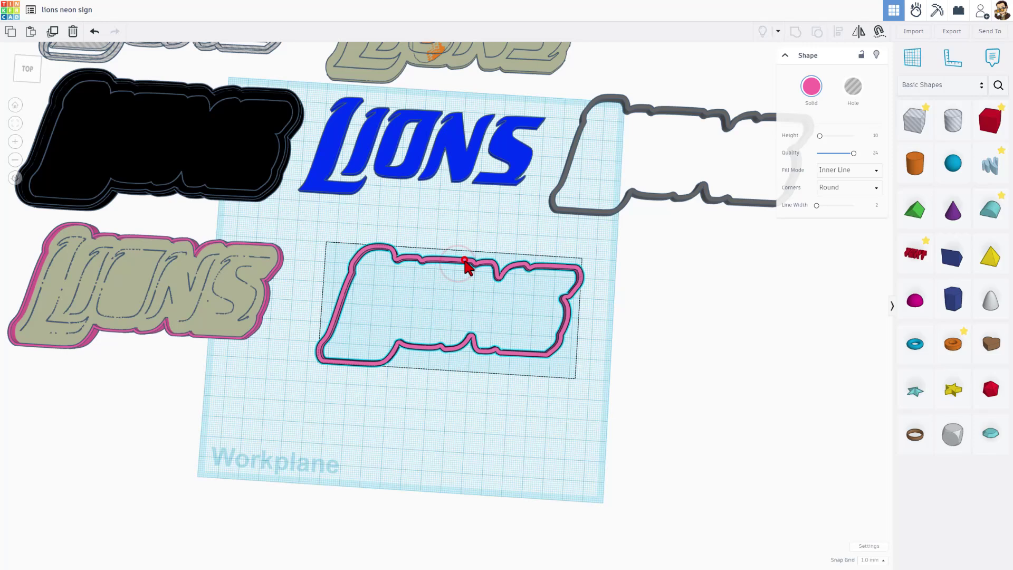
pyautogui.moveTo(465, 264); pyautogui.dragTo(424, 245)
pyautogui.click(811, 91)
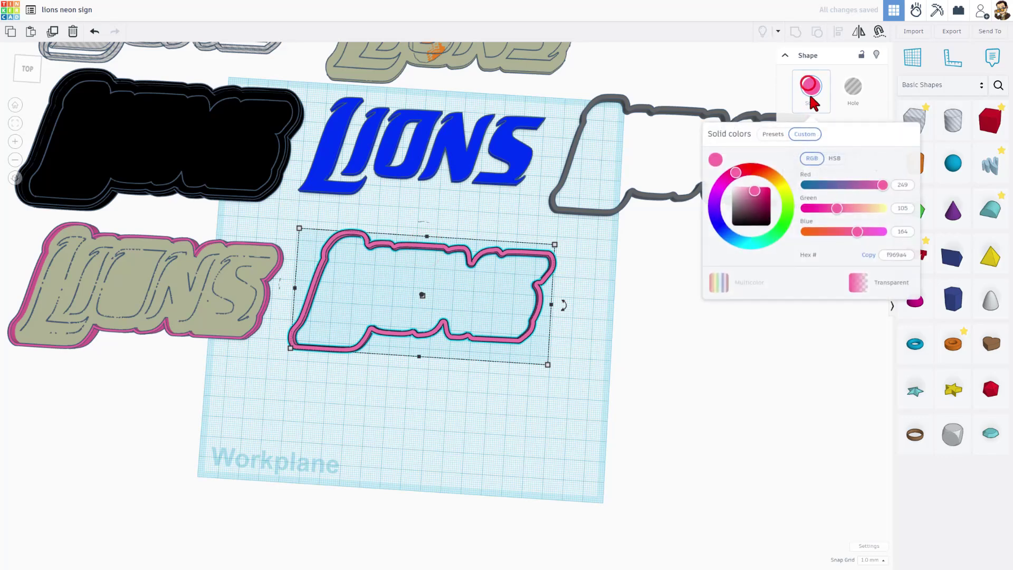
pyautogui.click(772, 133)
pyautogui.click(907, 177)
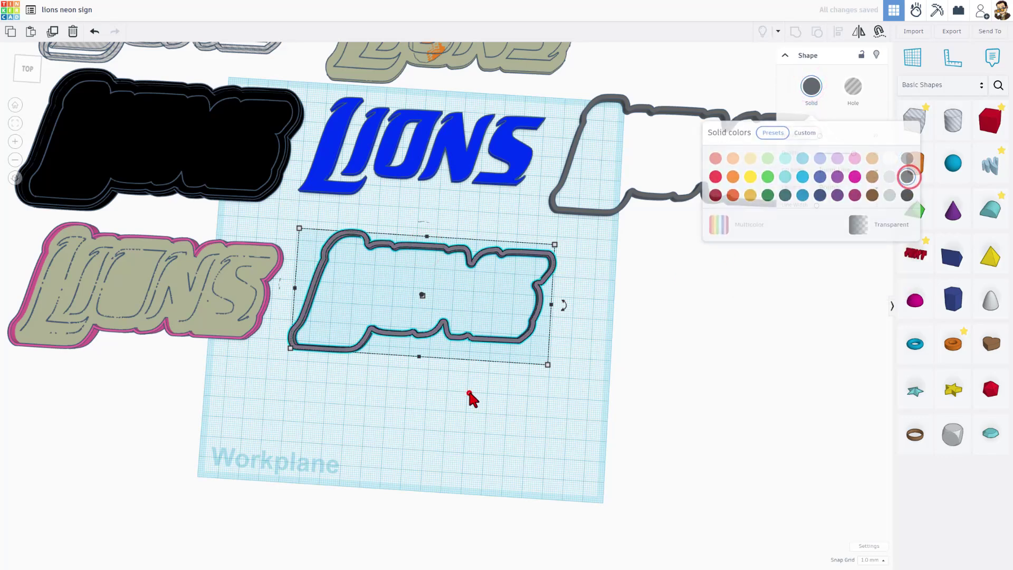
pyautogui.moveTo(468, 395); pyautogui.dragTo(492, 283, button='right')
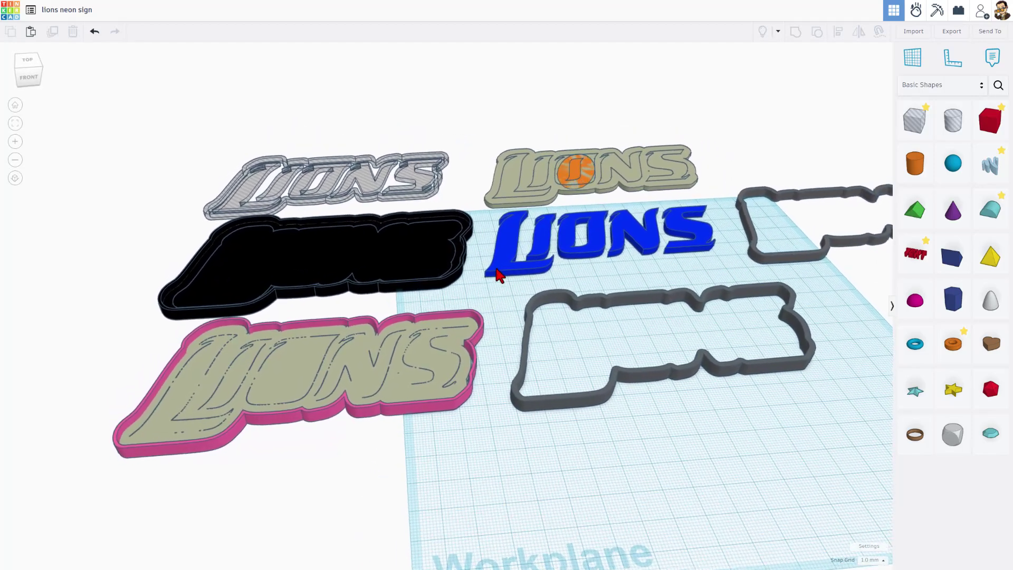
# Make the blue LIONS lettering a hole, drop it onto the black plate, and raise it slightly.
pyautogui.click(497, 267)
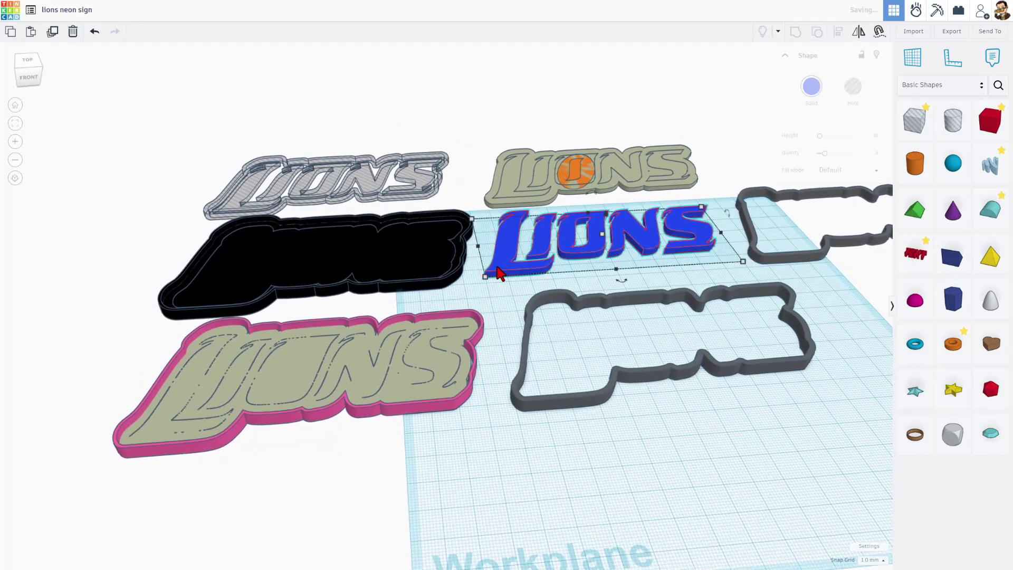
pyautogui.click(850, 87)
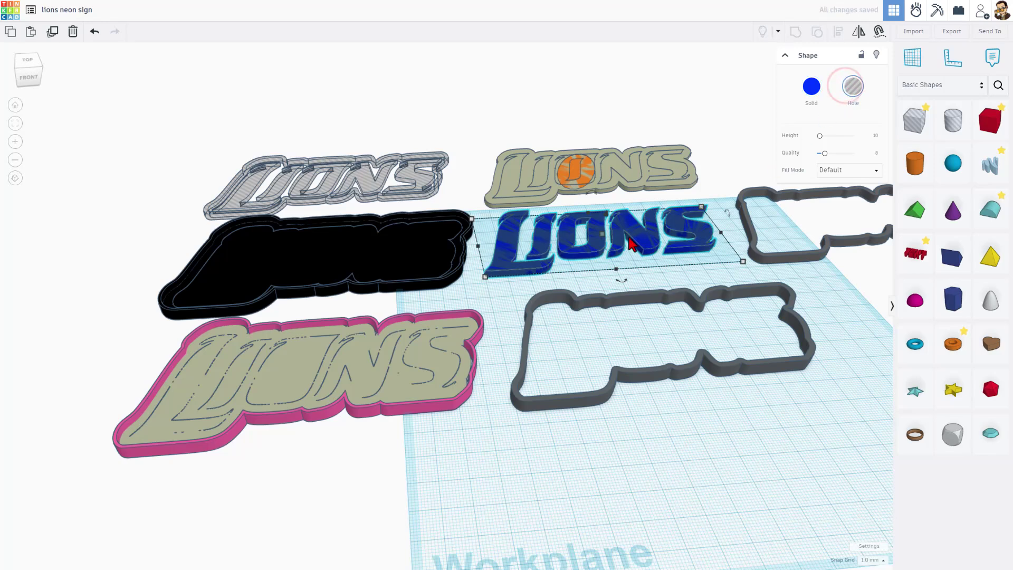
pyautogui.press('Left')
pyautogui.press('Left')
pyautogui.press('Left')
pyautogui.press('Left')
pyautogui.press('Left')
pyautogui.press('Left')
pyautogui.press('Left')
pyautogui.press('Left')
pyautogui.press('Left')
pyautogui.press('Left')
pyautogui.press('Left')
pyautogui.press('Left')
pyautogui.press('Left')
pyautogui.press('Left')
pyautogui.press('Left')
pyautogui.press('Left')
pyautogui.press('Left')
pyautogui.press('Left')
pyautogui.press('Left')
pyautogui.press('Left')
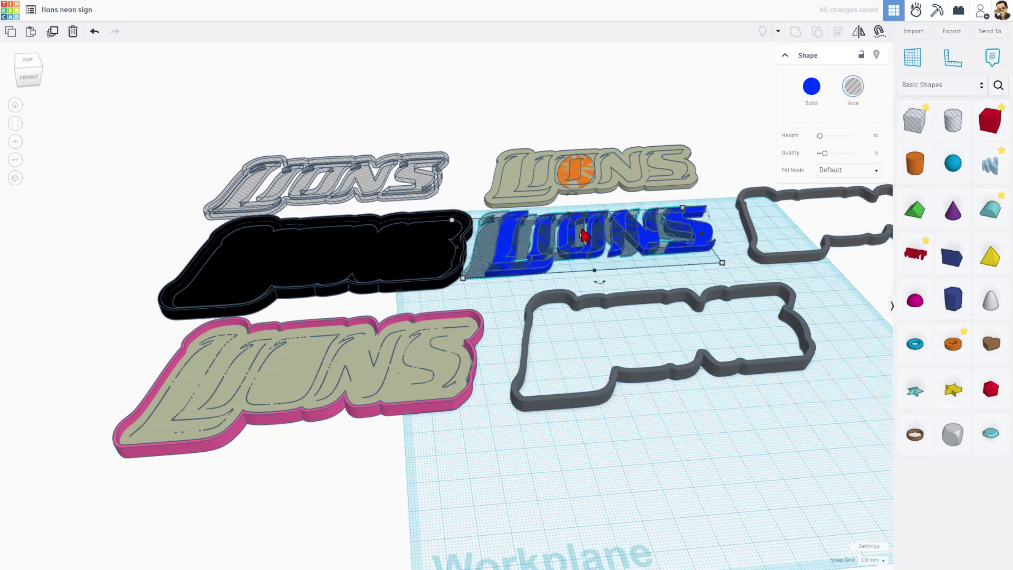
pyautogui.press('Left')
pyautogui.press('Left')
pyautogui.press('Left')
pyautogui.press('Left')
pyautogui.press('Left')
pyautogui.press('Left')
pyautogui.press('Left')
pyautogui.press('Left')
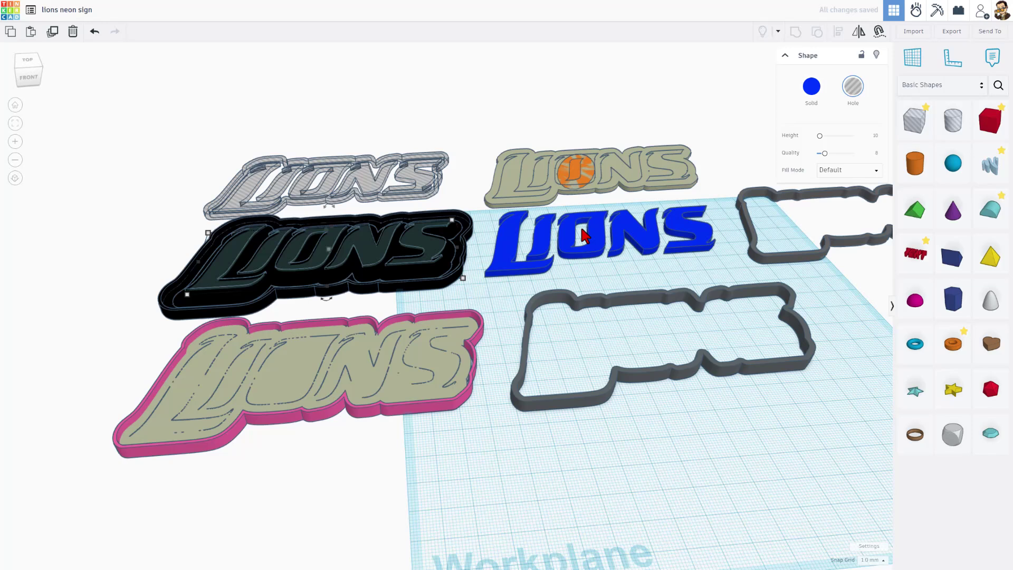
pyautogui.press('d')
pyautogui.click(490, 280)
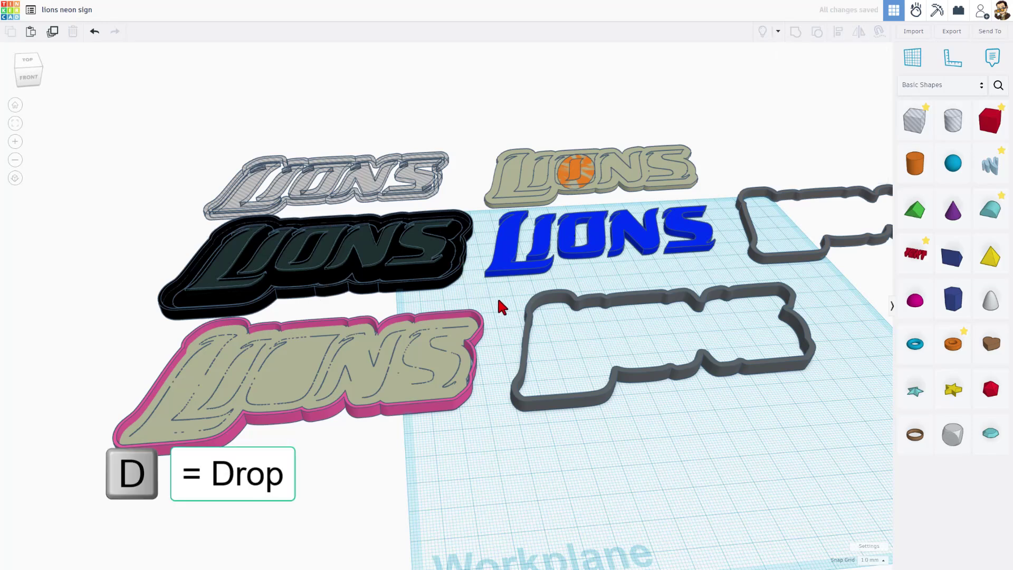
pyautogui.click(432, 242)
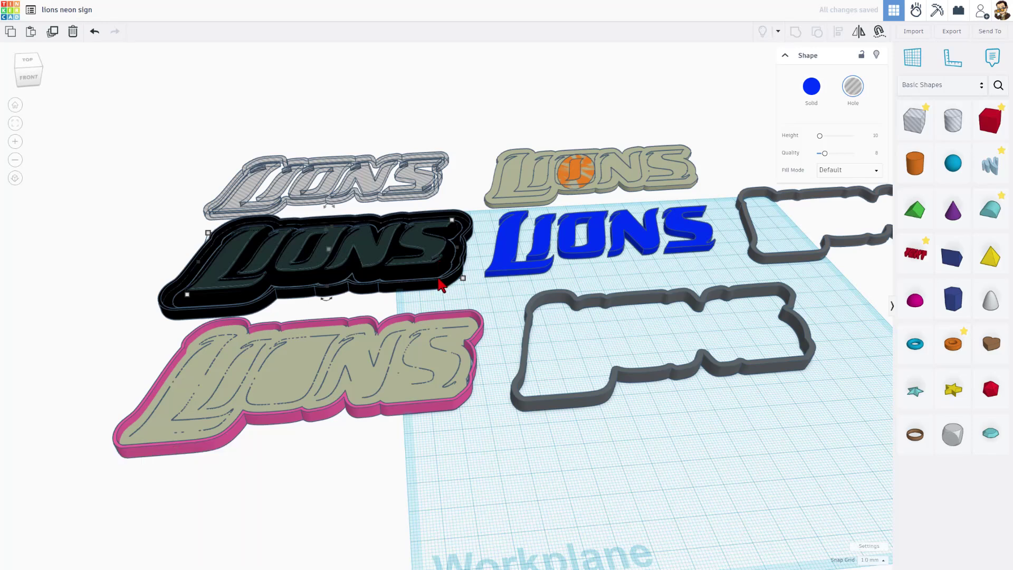
pyautogui.hotkey('ctrl', 'Up')
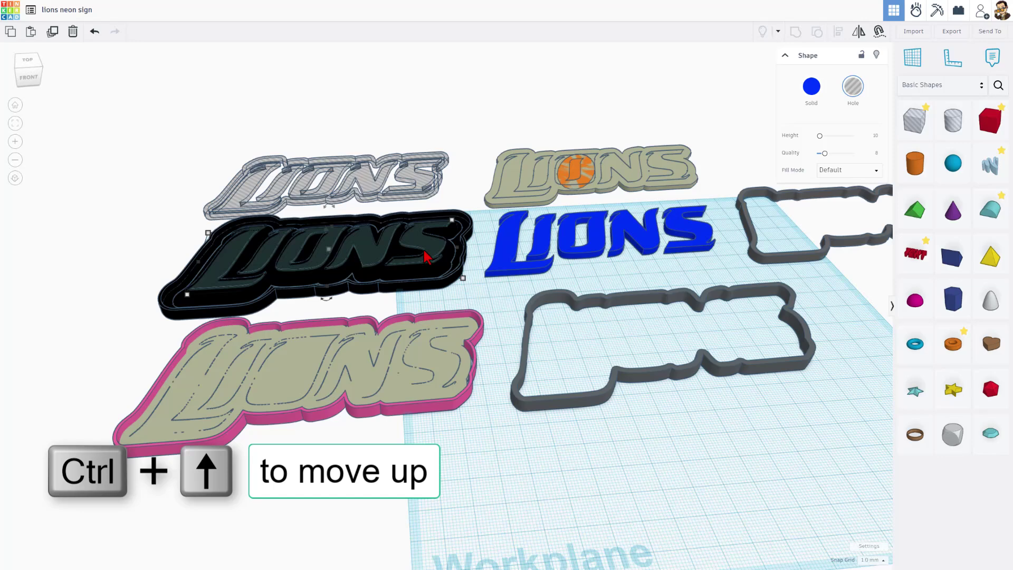
pyautogui.hotkey('ctrl', 'Up')
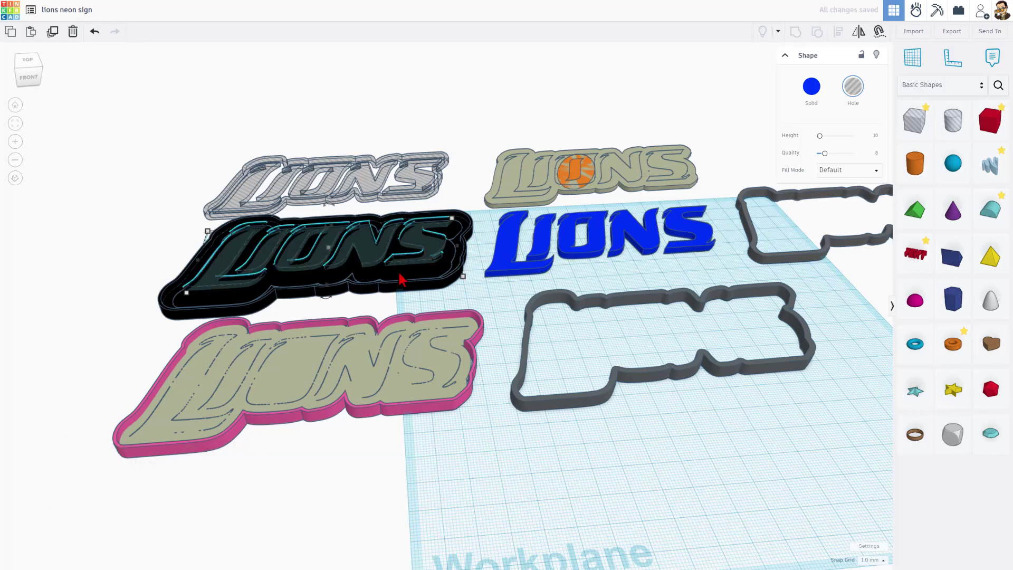
pyautogui.moveTo(443, 309); pyautogui.dragTo(442, 341, button='right')
pyautogui.scroll(2, 442, 342)
# Duplicate the grey outline frame as a hole, move it over the plates, and raise it.
pyautogui.click(602, 321)
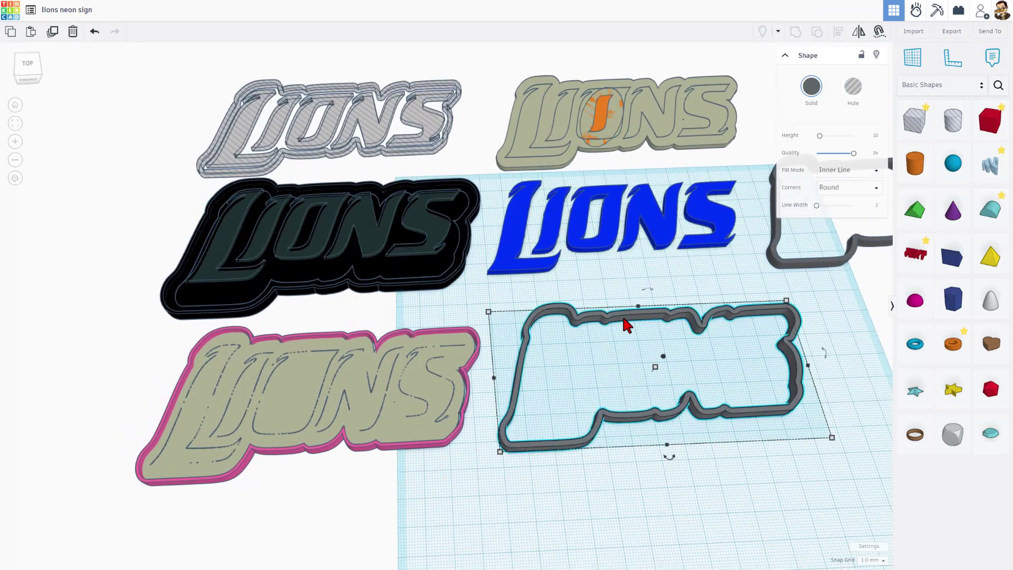
pyautogui.hotkey('ctrl', 'd')
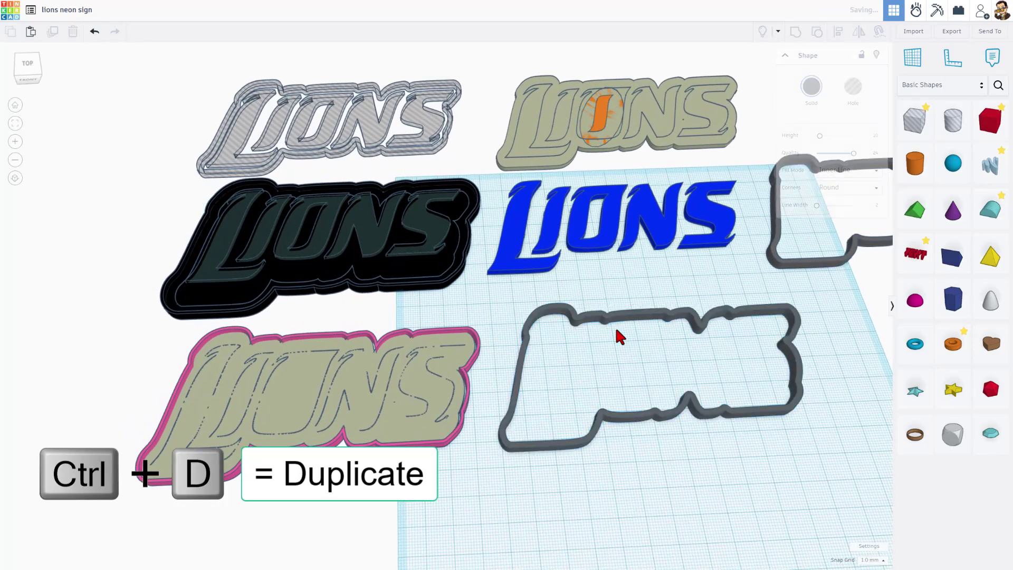
pyautogui.hotkey('shift', 'Left')
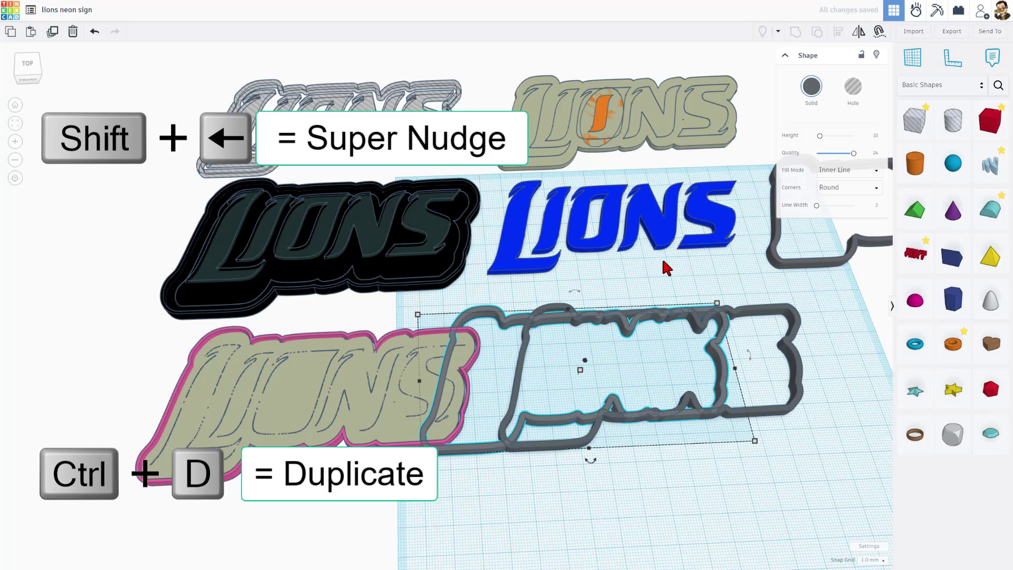
pyautogui.click(852, 87)
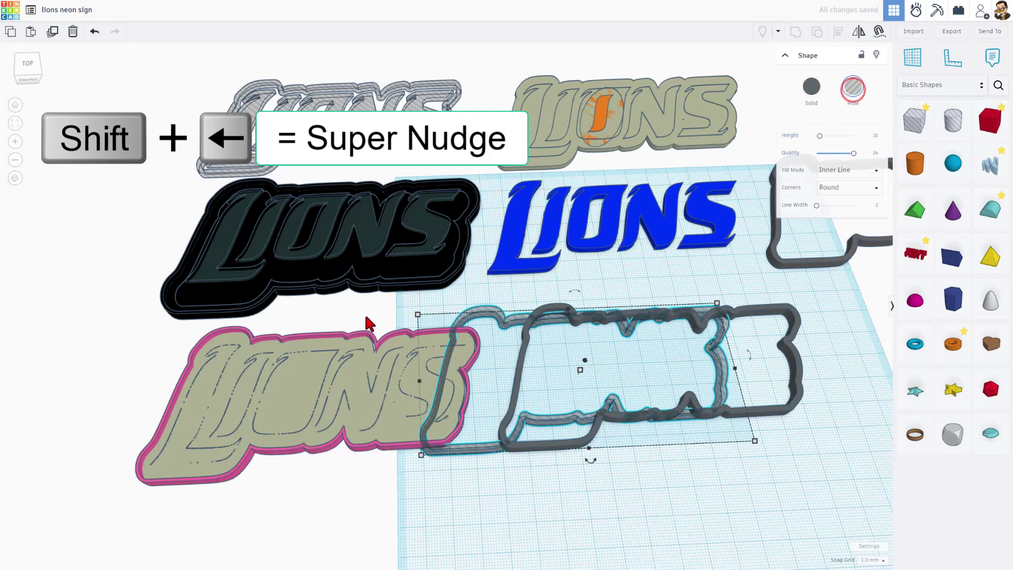
pyautogui.click(509, 284)
pyautogui.moveTo(504, 316); pyautogui.dragTo(395, 311)
pyautogui.moveTo(499, 444); pyautogui.dragTo(505, 366, button='right')
pyautogui.hotkey('ctrl', 'Up')
pyautogui.hotkey('ctrl', 'Up')
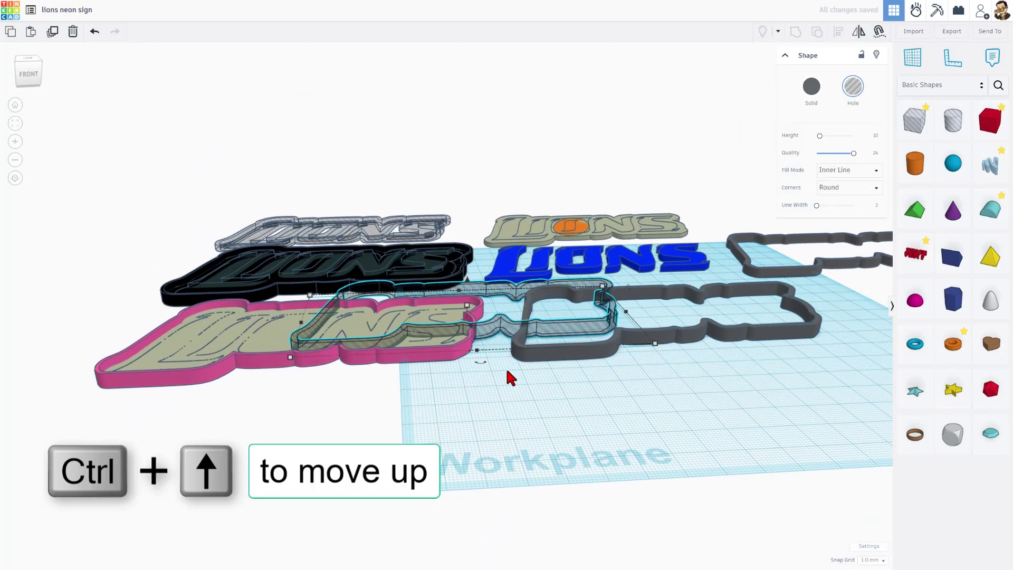
pyautogui.moveTo(473, 400); pyautogui.dragTo(437, 299, button='right')
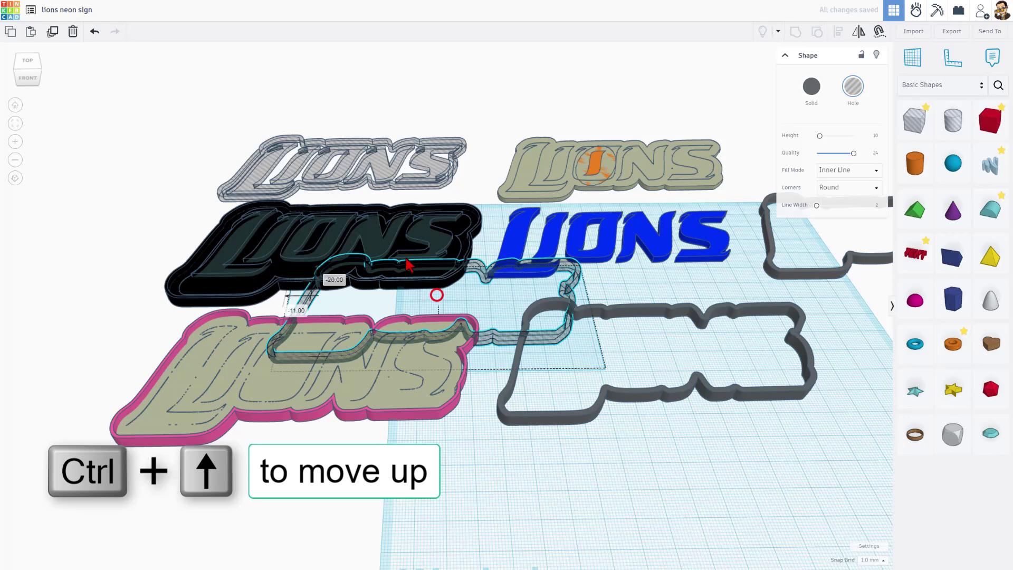
# Align the hole frame with the black LIONS pieces on both axes.
pyautogui.moveTo(409, 264); pyautogui.dragTo(309, 208)
pyautogui.moveTo(186, 218); pyautogui.dragTo(315, 285)
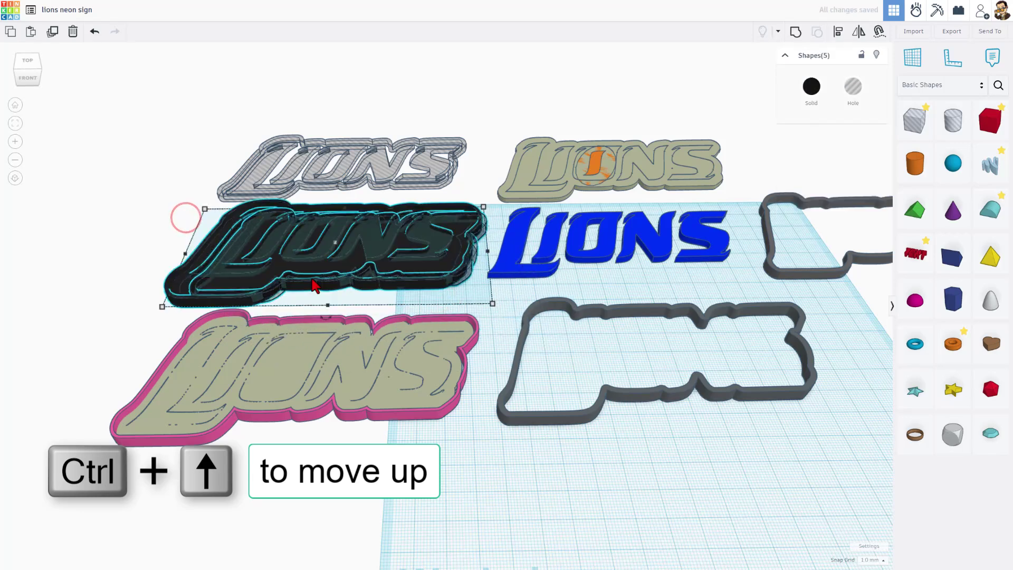
pyautogui.press('l')
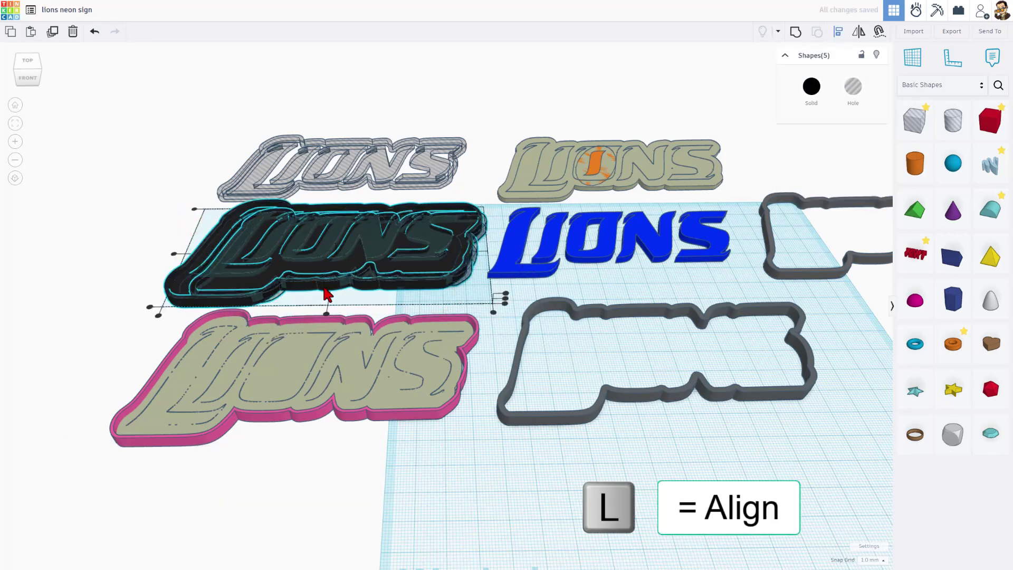
pyautogui.moveTo(324, 290)
pyautogui.mouseDown(button='right')
pyautogui.moveTo(328, 324)
pyautogui.moveTo(327, 293)
pyautogui.mouseUp(button='right')
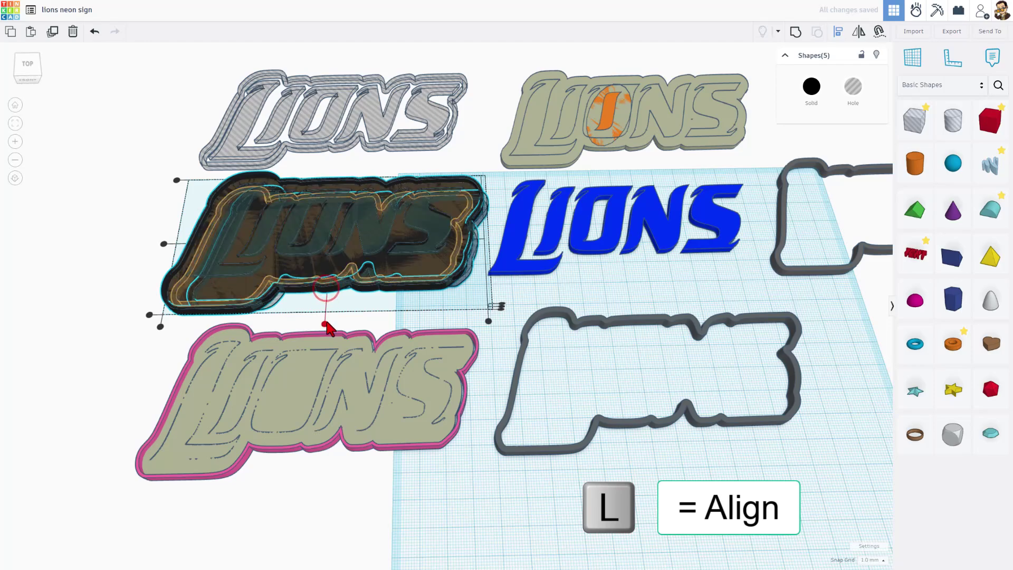
pyautogui.click(324, 325)
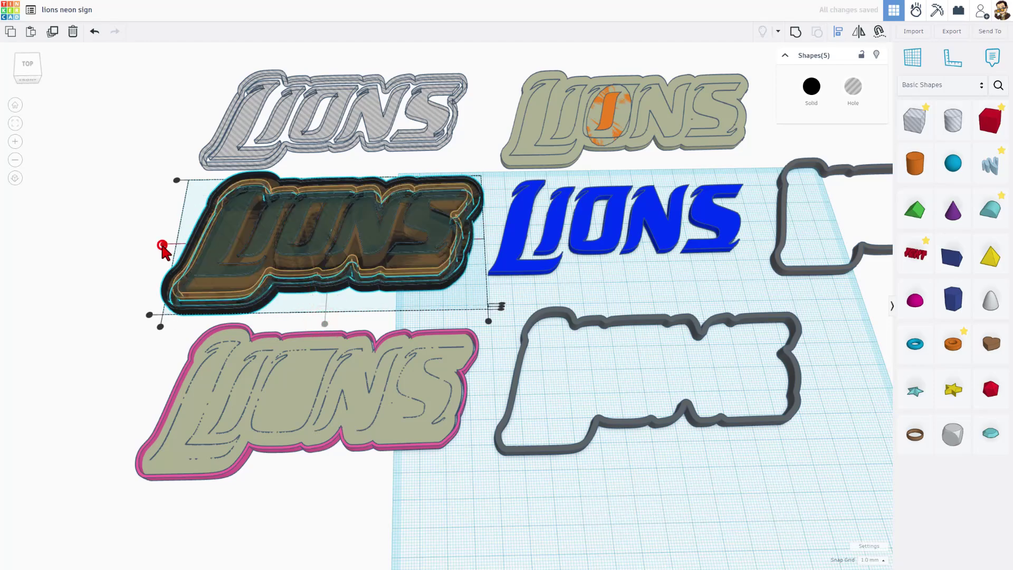
pyautogui.click(163, 245)
pyautogui.click(454, 255)
pyautogui.moveTo(454, 256); pyautogui.dragTo(268, 359, button='right')
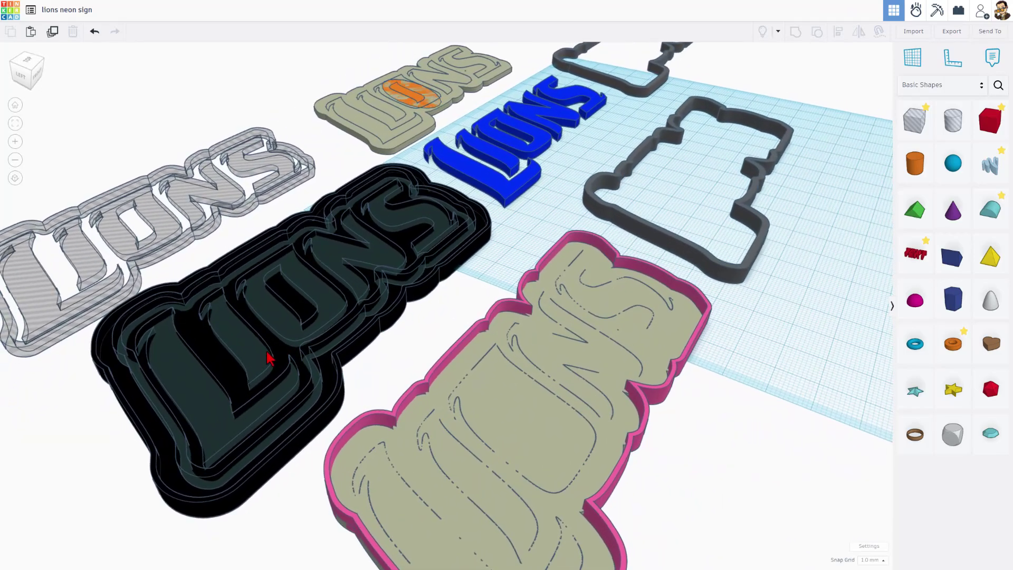
# Lower the inner LIONS letters to a 3 mm height.
pyautogui.click(218, 351)
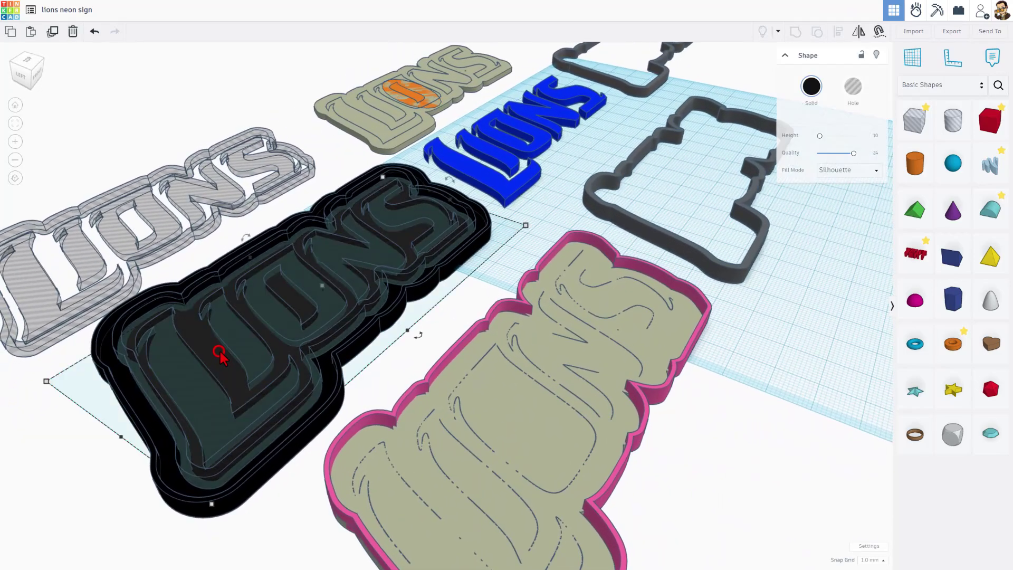
pyautogui.click(323, 286)
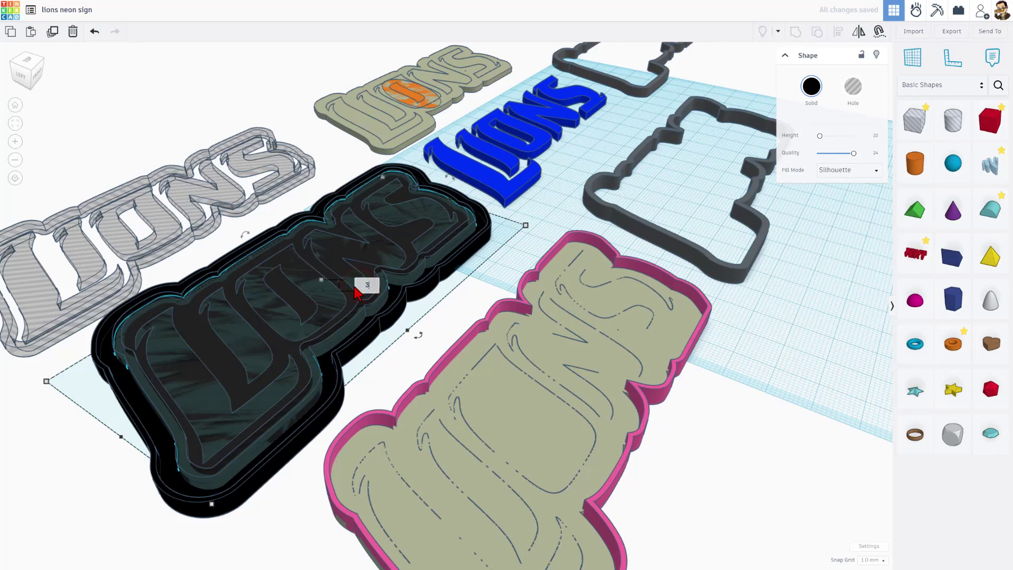
pyautogui.press('Return')
pyautogui.click(395, 345)
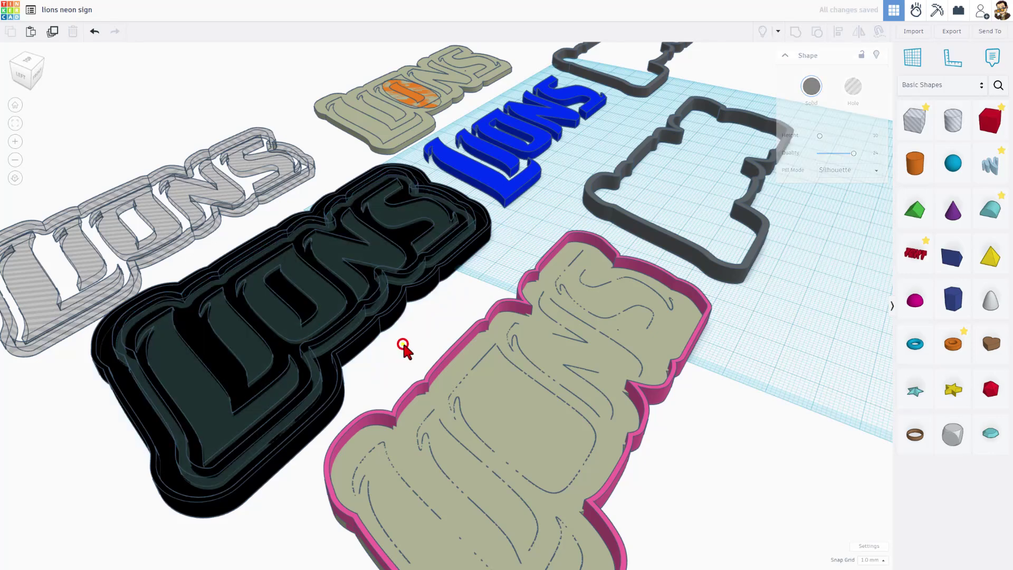
pyautogui.moveTo(402, 344); pyautogui.dragTo(192, 350, button='right')
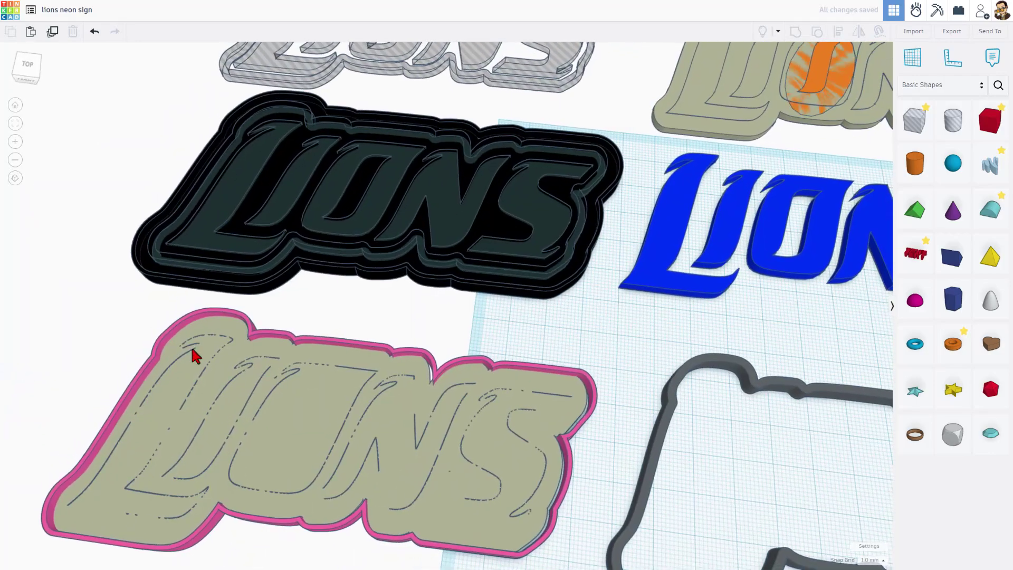
# Group the five black LIONS pieces and holes into one plate.
pyautogui.moveTo(111, 177); pyautogui.dragTo(262, 228)
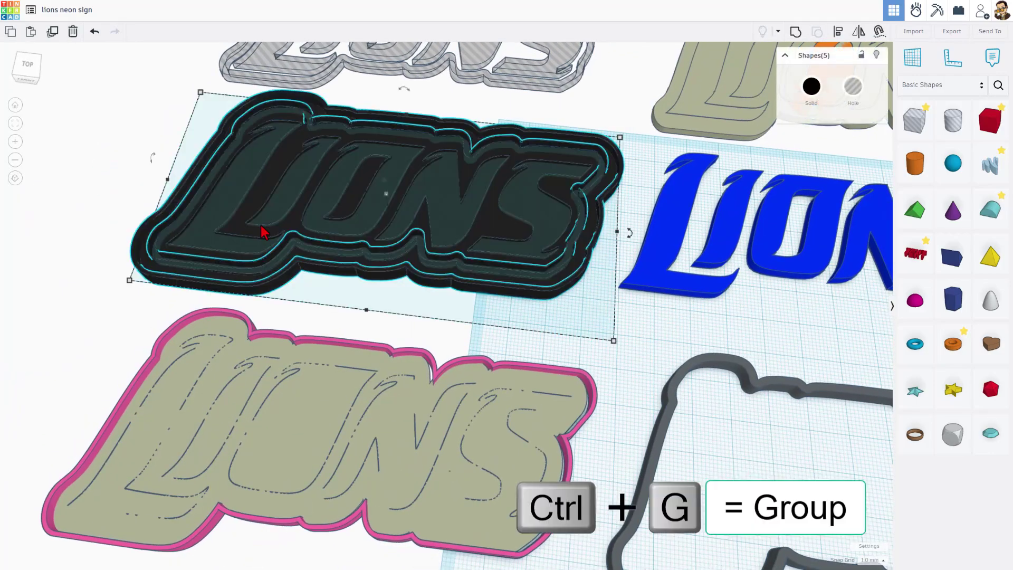
pyautogui.hotkey('ctrl', 'g')
pyautogui.moveTo(262, 229); pyautogui.dragTo(327, 205, button='right')
pyautogui.moveTo(385, 241); pyautogui.dragTo(344, 269, button='right')
pyautogui.scroll(-3, 375, 233)
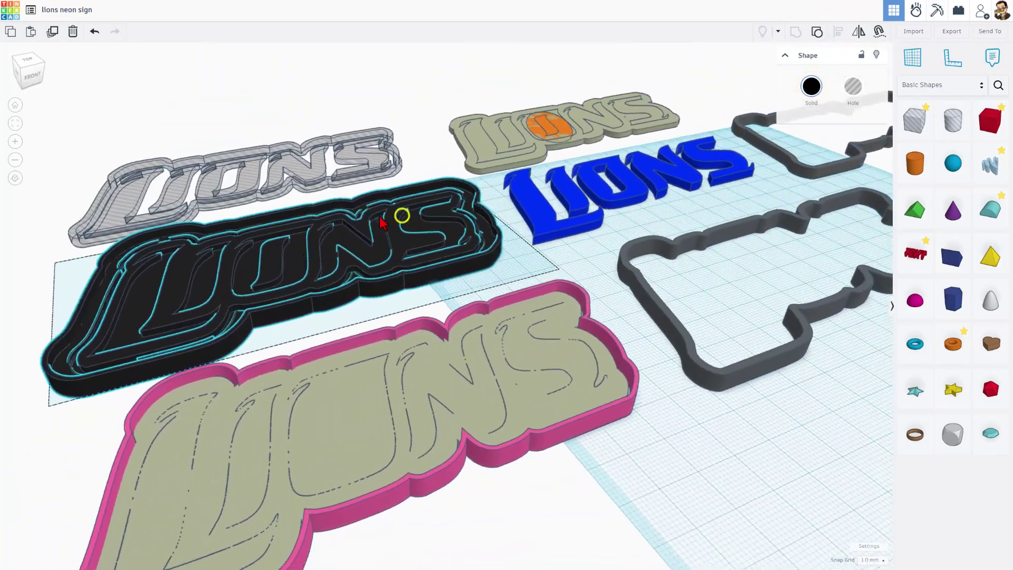
pyautogui.scroll(3, 403, 214)
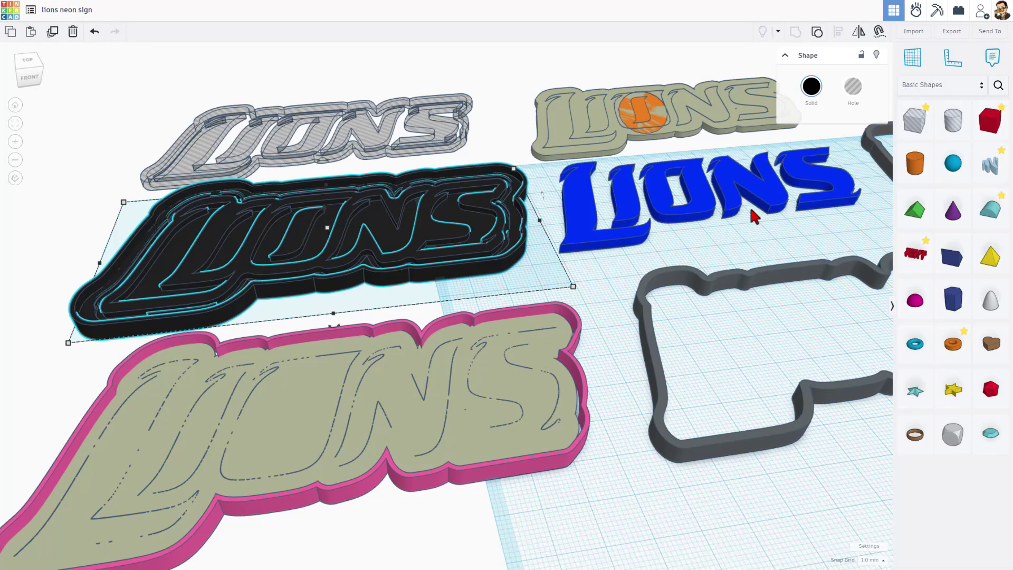
pyautogui.moveTo(715, 303)
pyautogui.mouseDown(button='right')
pyautogui.moveTo(730, 298)
pyautogui.moveTo(707, 301)
pyautogui.mouseUp(button='right')
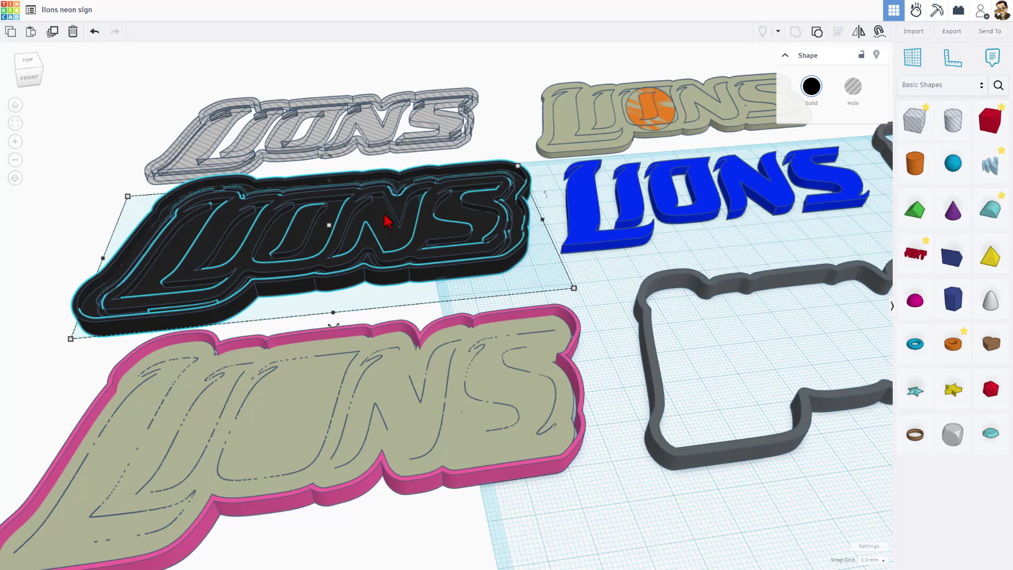
pyautogui.scroll(-3, 386, 222)
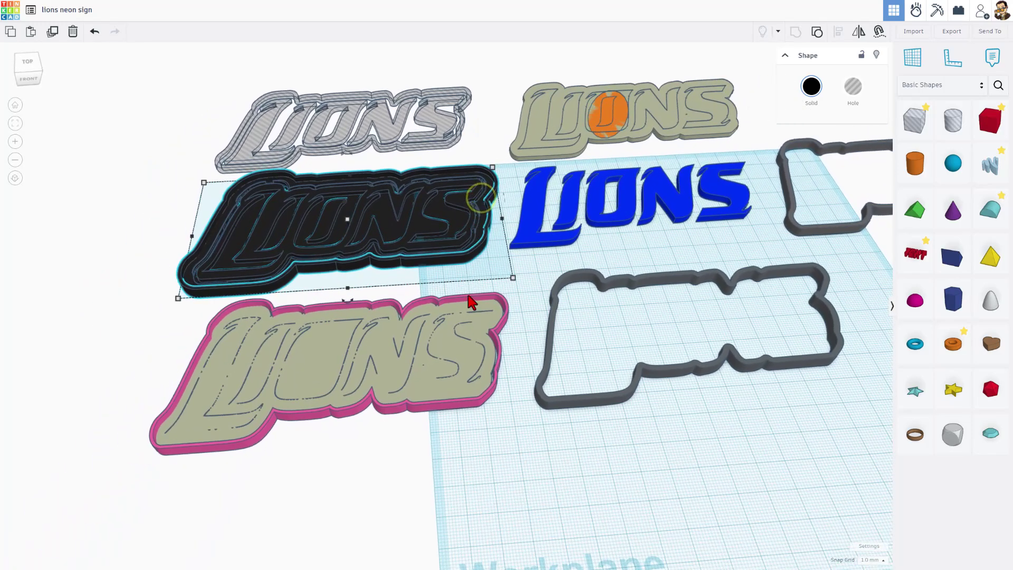
# Delete the pink LIONS plate, the faint outline frame and the grey LIONS version.
pyautogui.click(471, 302)
pyautogui.press('Delete')
pyautogui.click(553, 383)
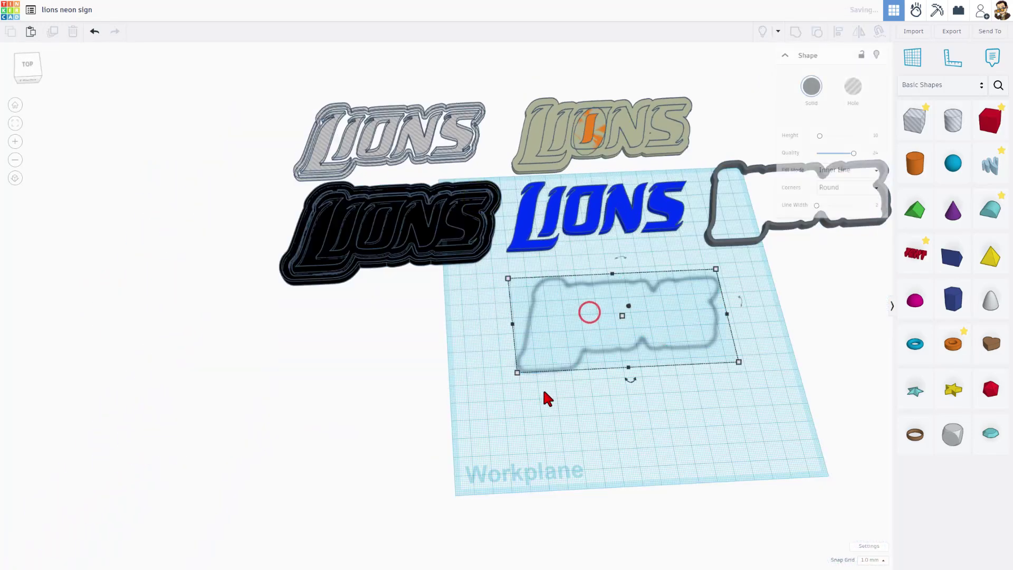
pyautogui.press('Delete')
pyautogui.moveTo(451, 70); pyautogui.dragTo(402, 215)
pyautogui.press('Delete')
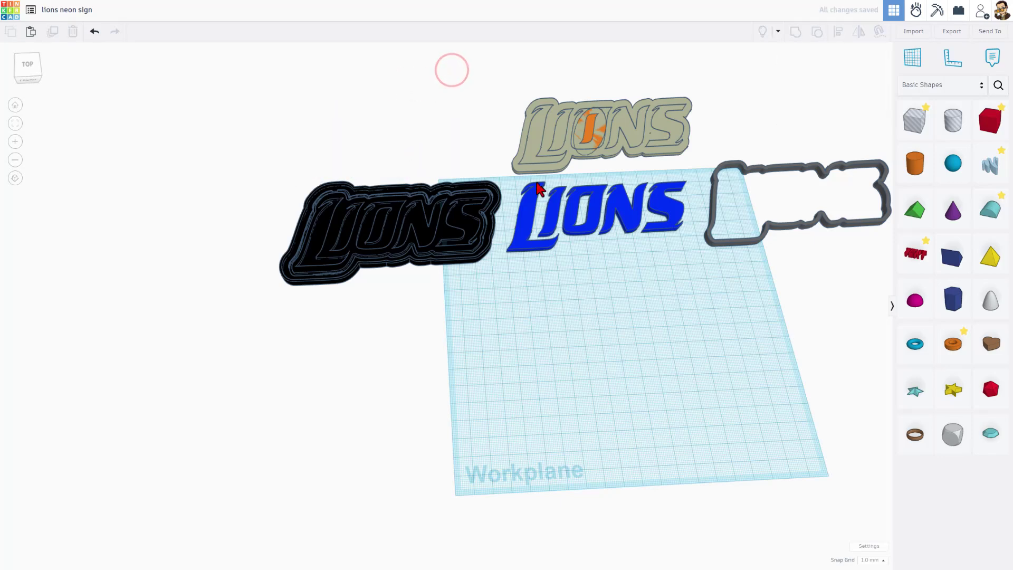
# Place the black plate and grey outline frame below the blue LIONS letters.
pyautogui.moveTo(473, 246); pyautogui.dragTo(695, 324)
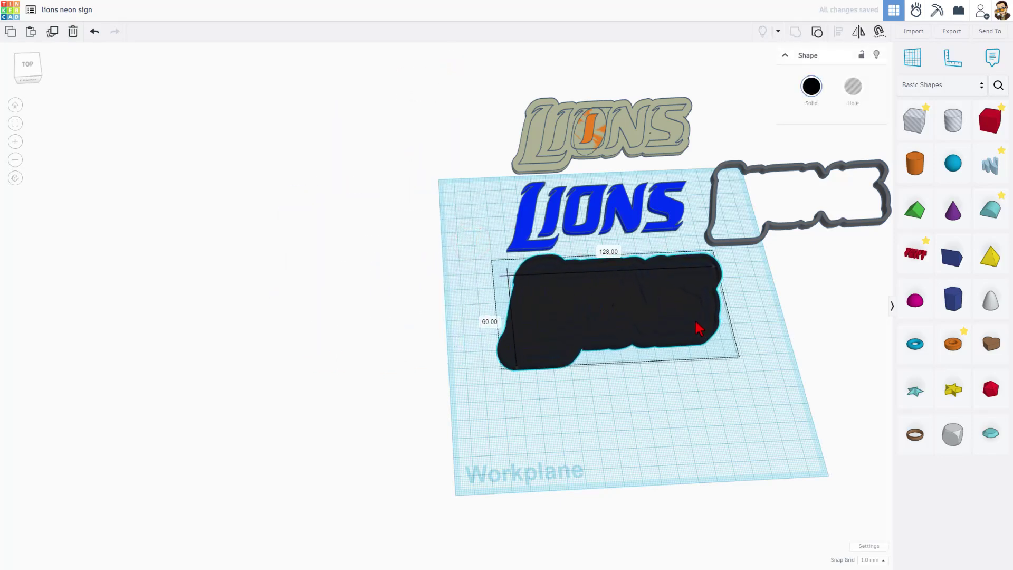
pyautogui.moveTo(760, 244); pyautogui.dragTo(572, 481)
pyautogui.click(623, 217)
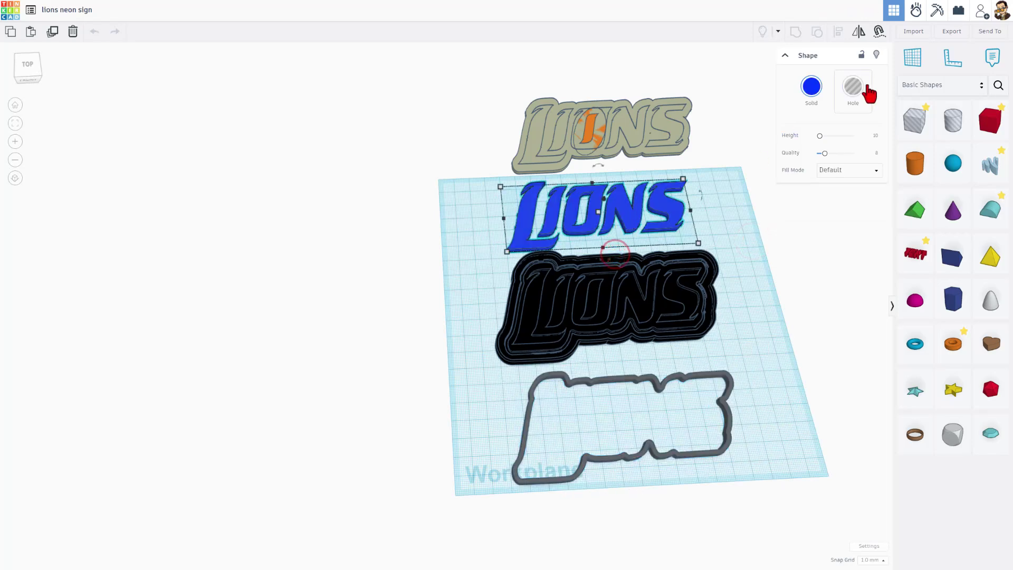
# Export the blue LIONS letters as an STL file.
pyautogui.click(951, 32)
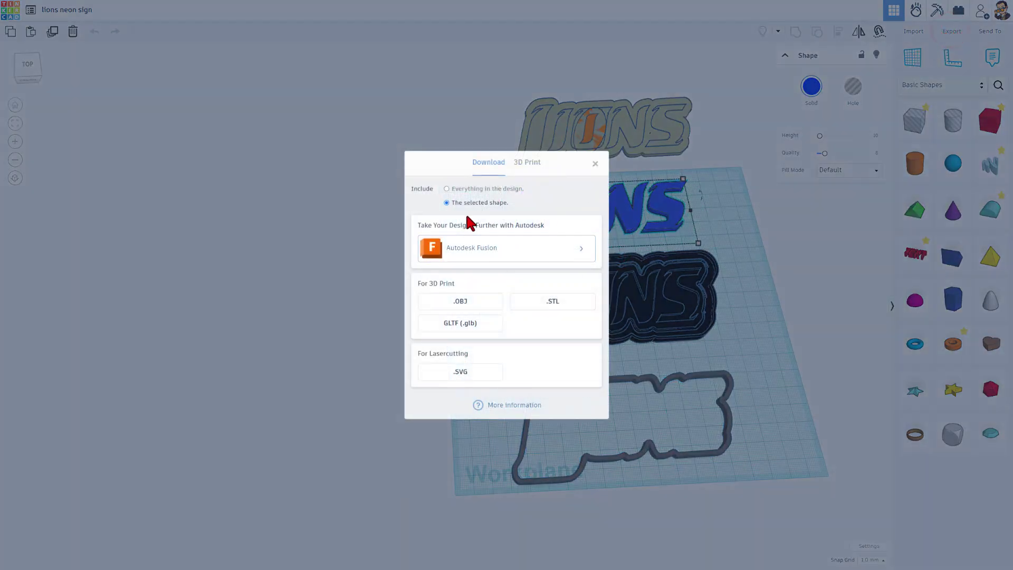
pyautogui.click(554, 302)
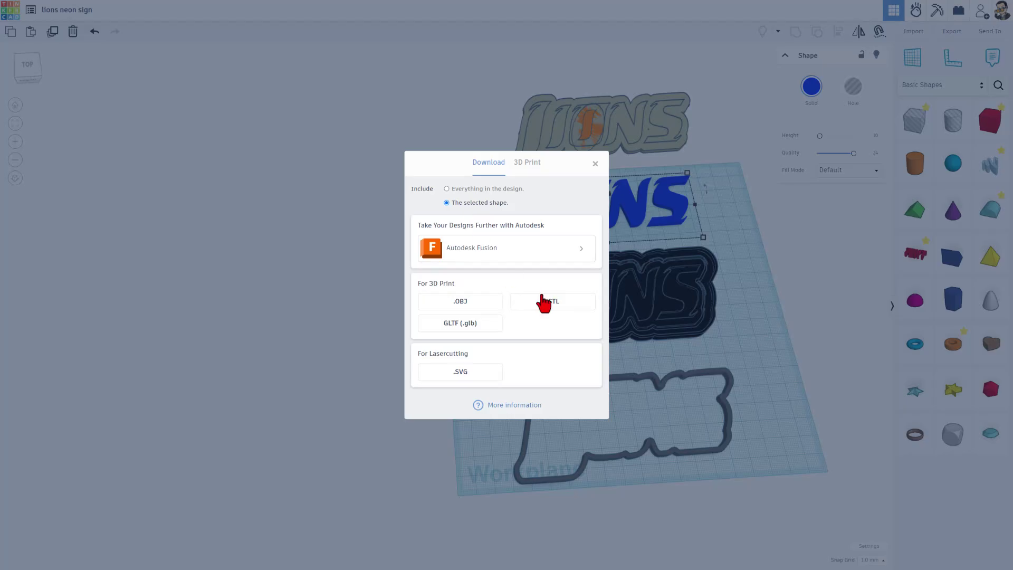
pyautogui.click(543, 302)
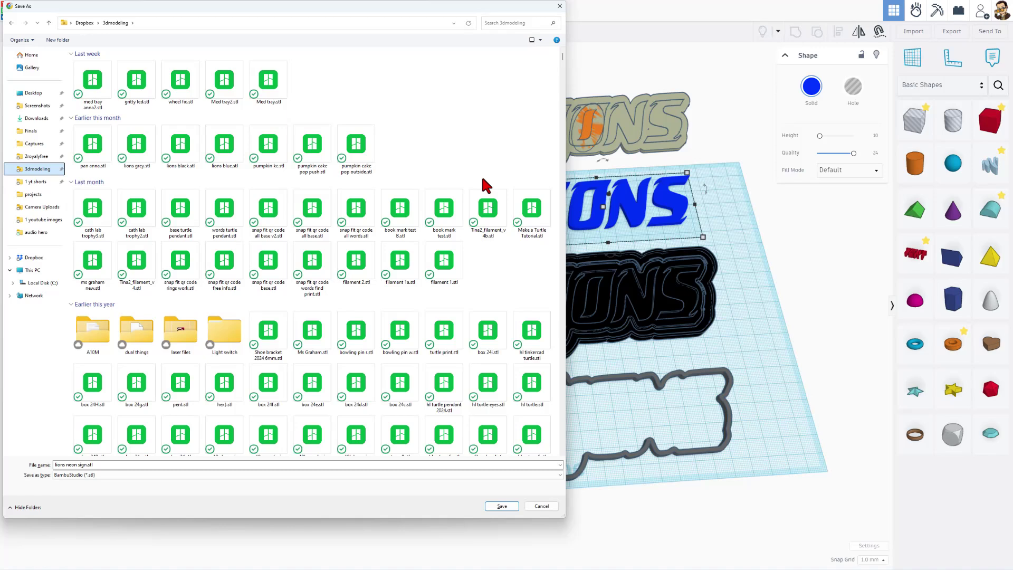
pyautogui.click(85, 464)
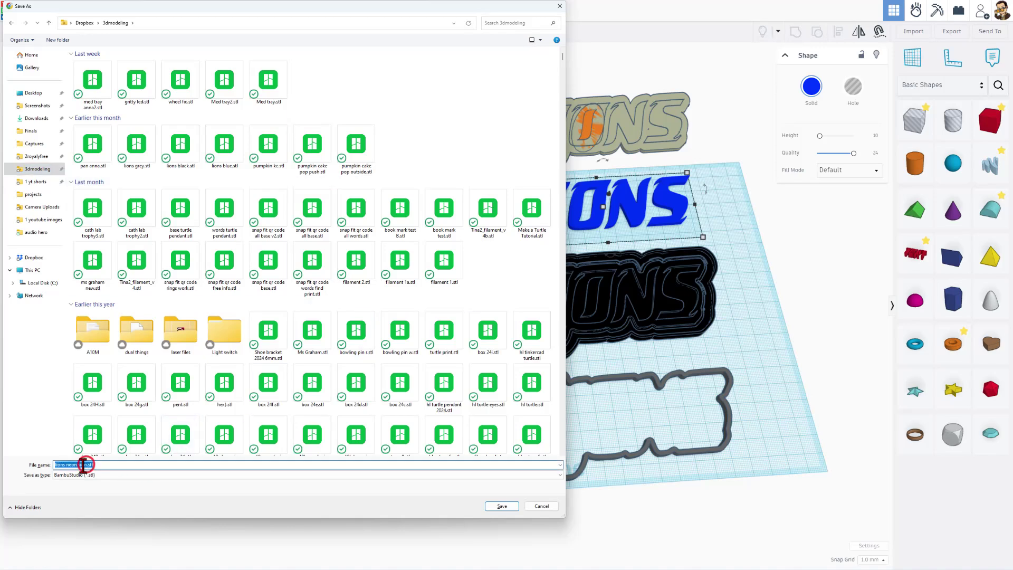
pyautogui.click(86, 464)
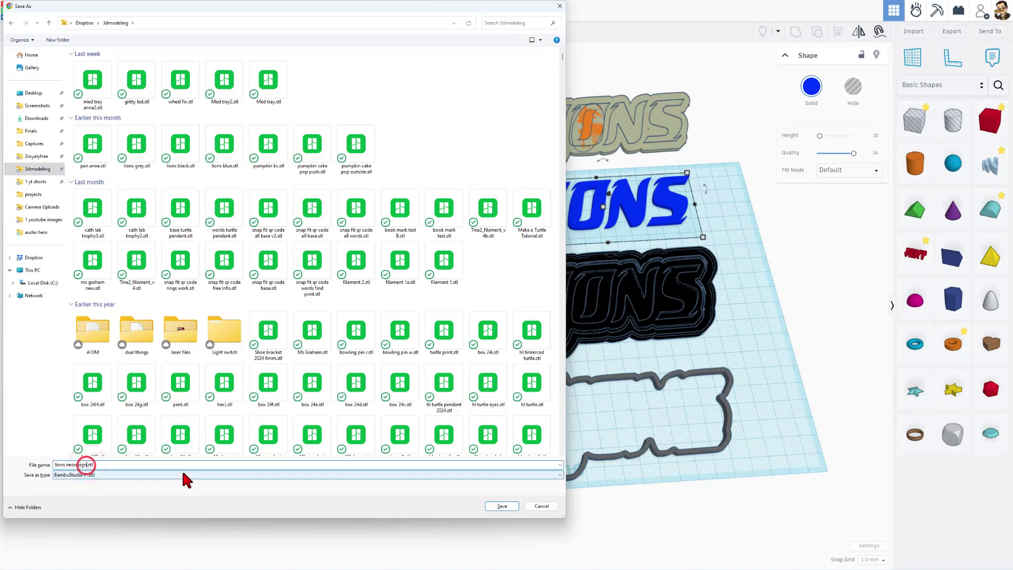
pyautogui.press('Return')
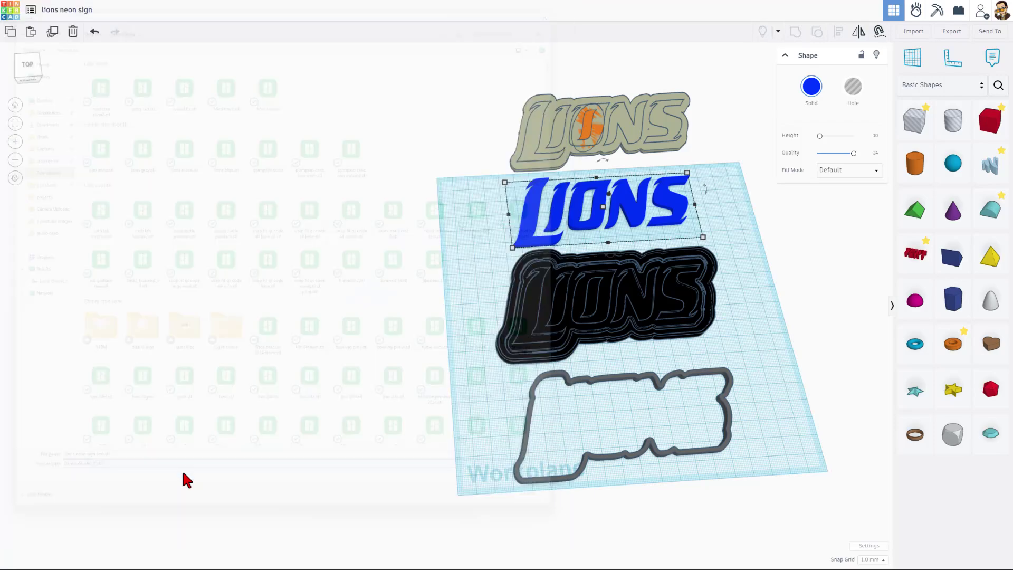
# Export the black backing plate as an STL named with 'base' appended.
pyautogui.click(607, 306)
pyautogui.click(953, 32)
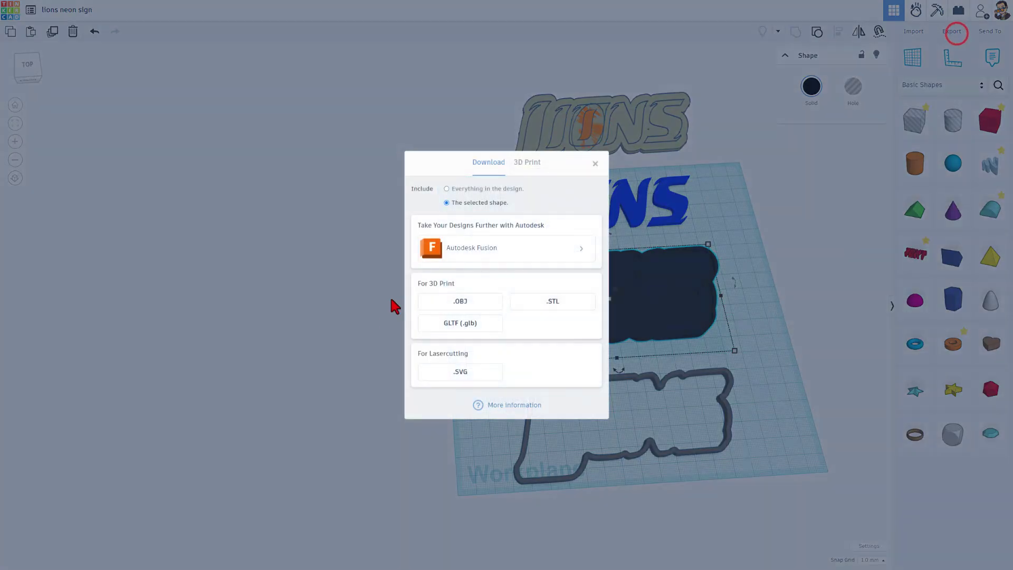
pyautogui.click(532, 298)
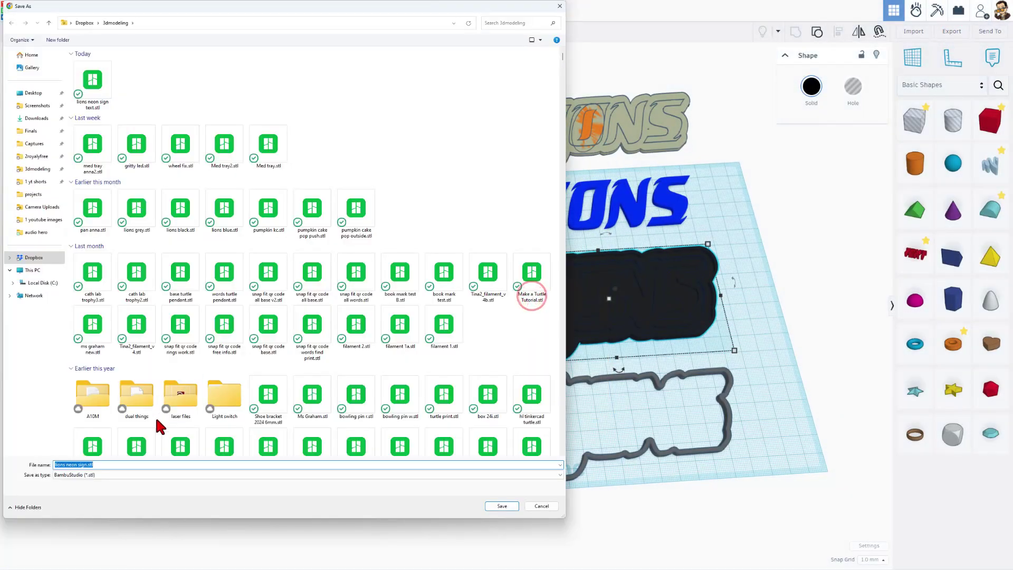
pyautogui.click(85, 465)
pyautogui.write('base')
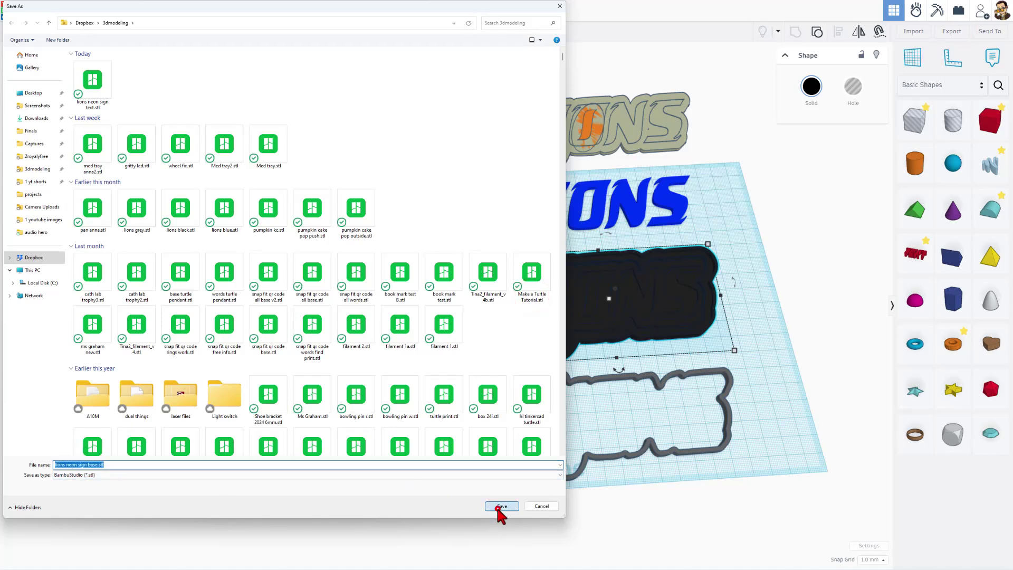
pyautogui.click(502, 505)
# Export the grey outline ring as an STL into the 3dmodeling folder.
pyautogui.click(633, 380)
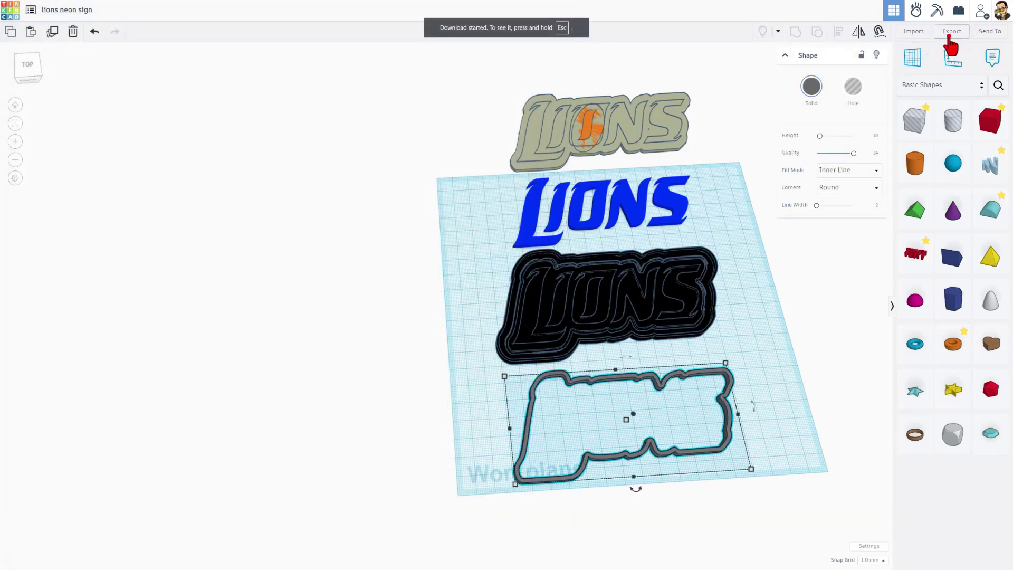
pyautogui.click(950, 39)
pyautogui.click(558, 304)
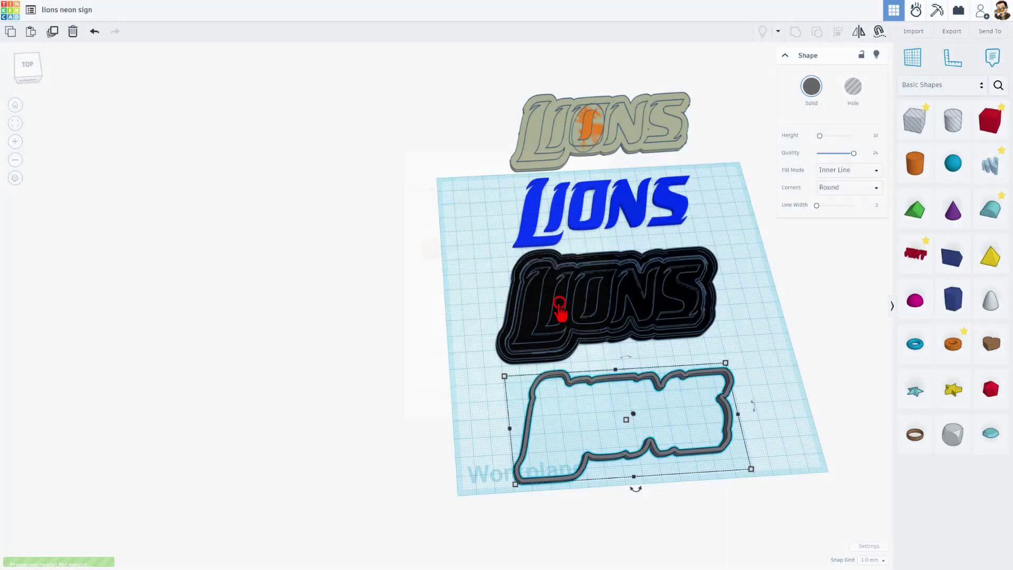
pyautogui.click(85, 465)
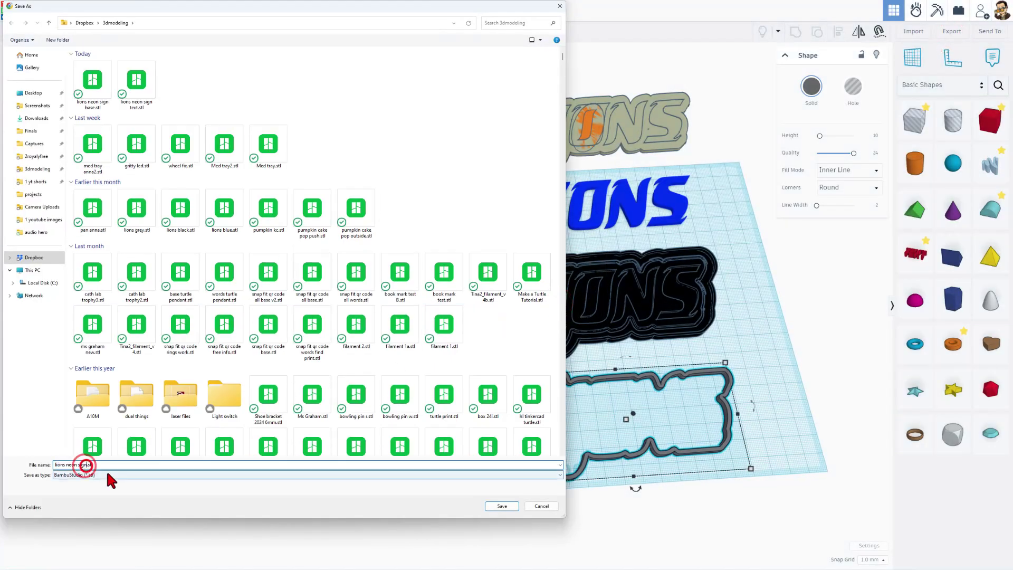
pyautogui.click(502, 506)
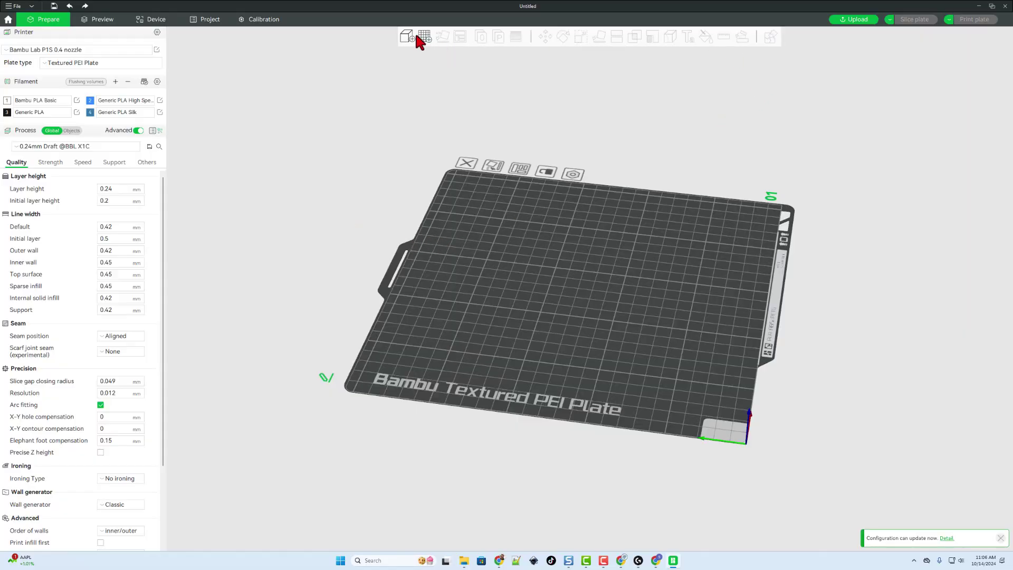
# Import the lions neon sign text, base and ring STLs, then select all for arranging.
pyautogui.click(407, 36)
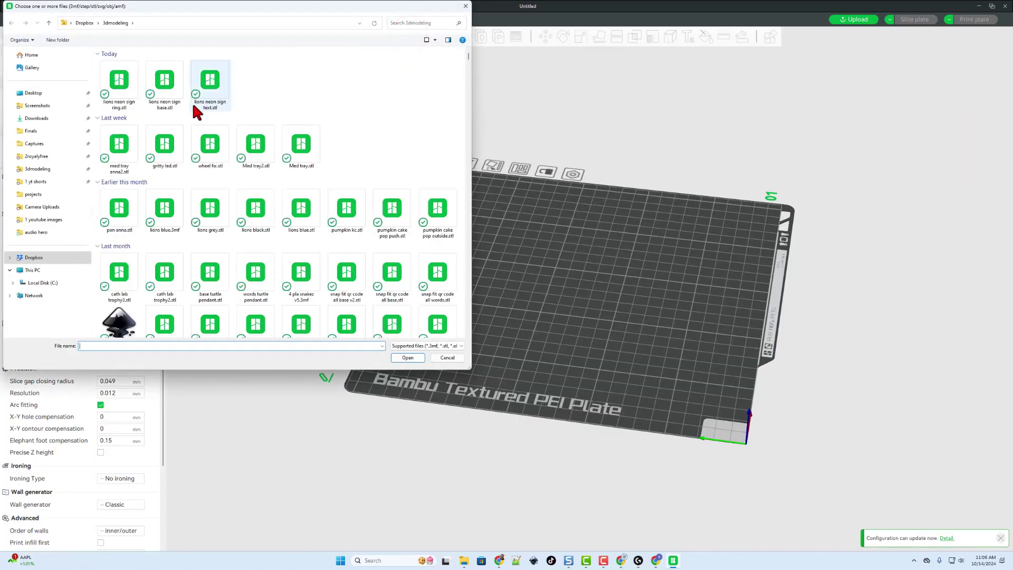
pyautogui.doubleClick(211, 88)
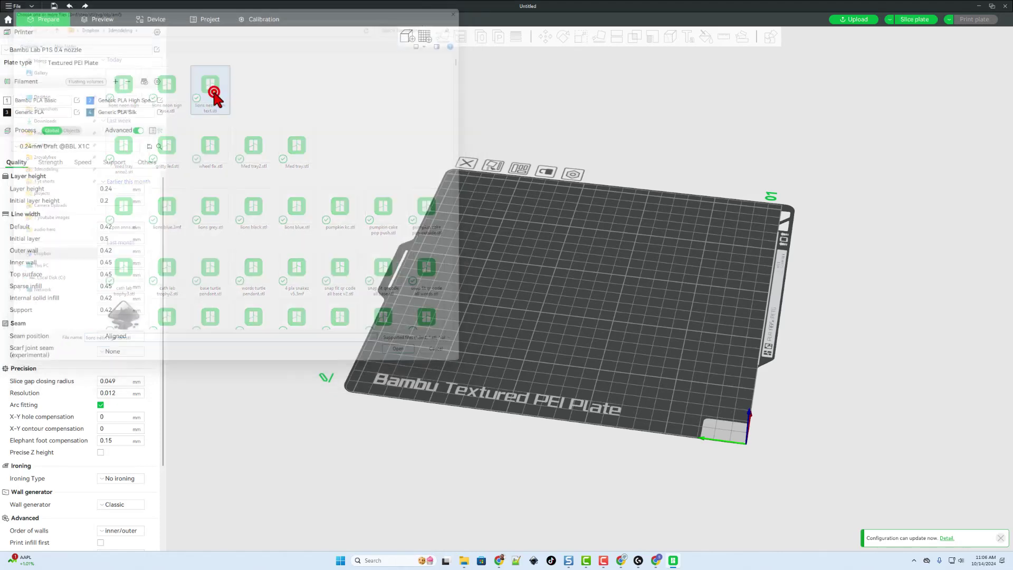
pyautogui.click(415, 38)
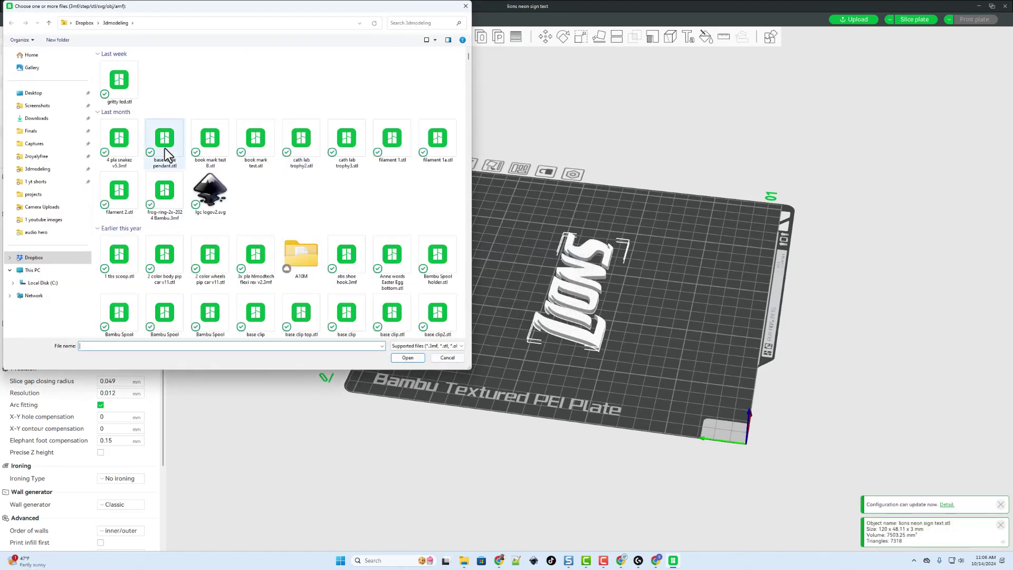
pyautogui.doubleClick(169, 91)
pyautogui.click(410, 40)
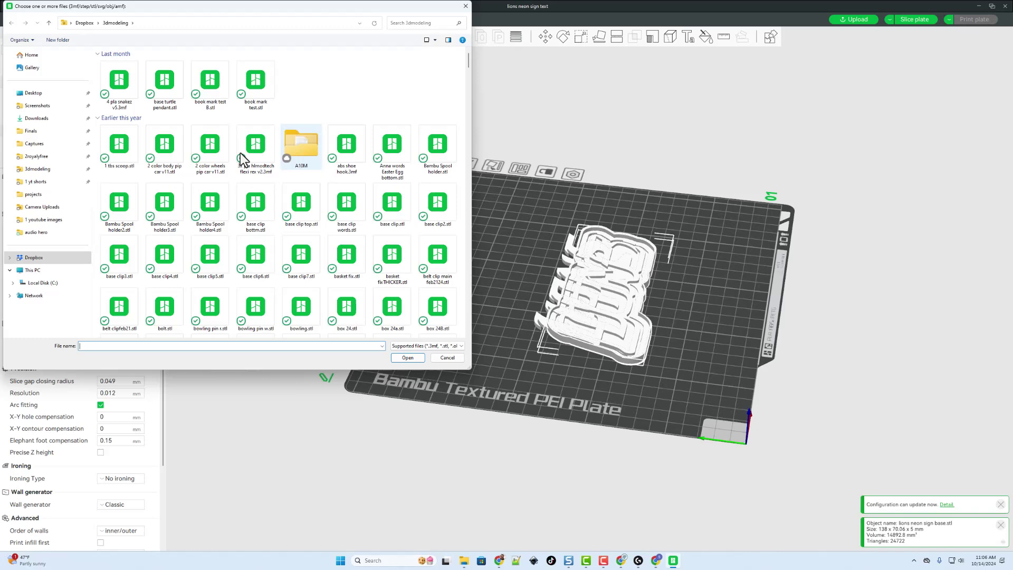
pyautogui.doubleClick(124, 94)
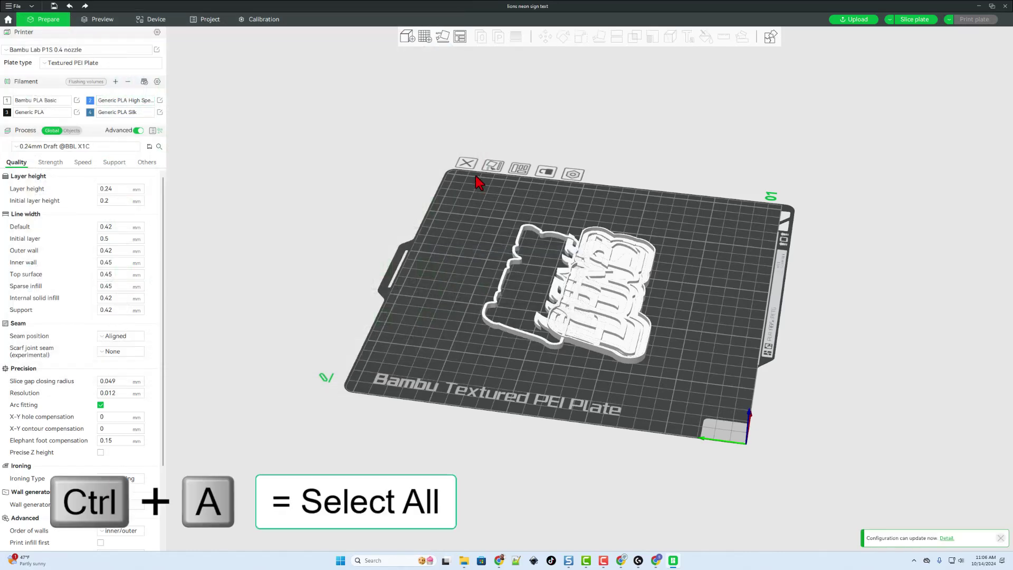
pyautogui.hotkey('ctrl', 'a')
pyautogui.rightClick(458, 37)
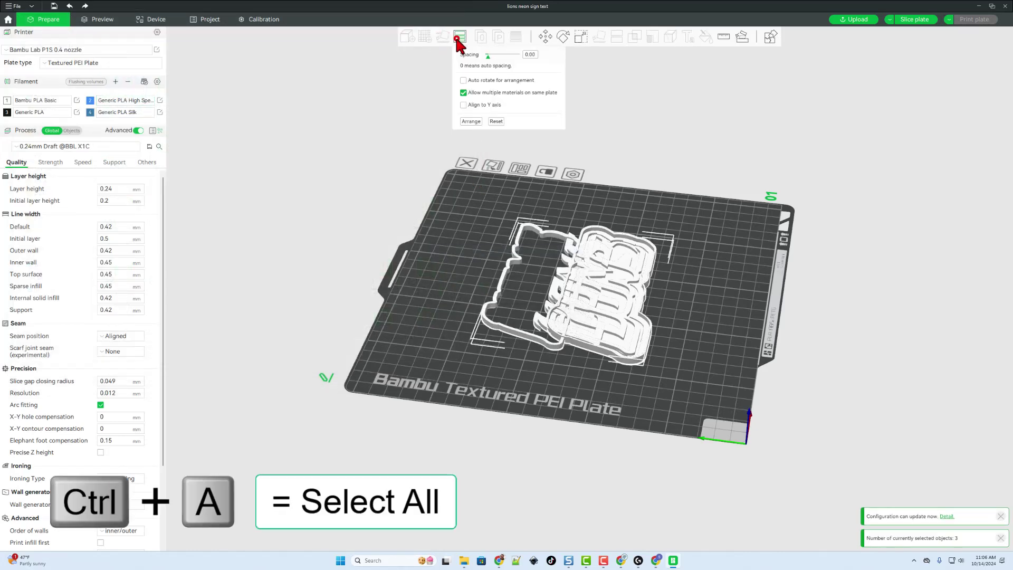
# Arrange the parts apart and give the base black Generic PLA filament.
pyautogui.click(471, 121)
pyautogui.press('1')
pyautogui.click(560, 236)
pyautogui.rightClick(561, 241)
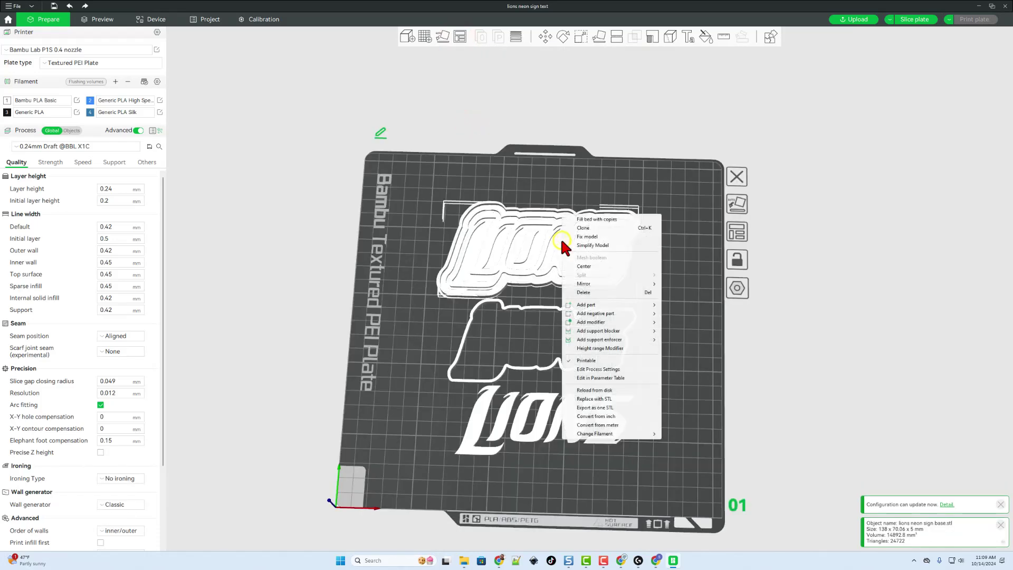
pyautogui.moveTo(598, 436)
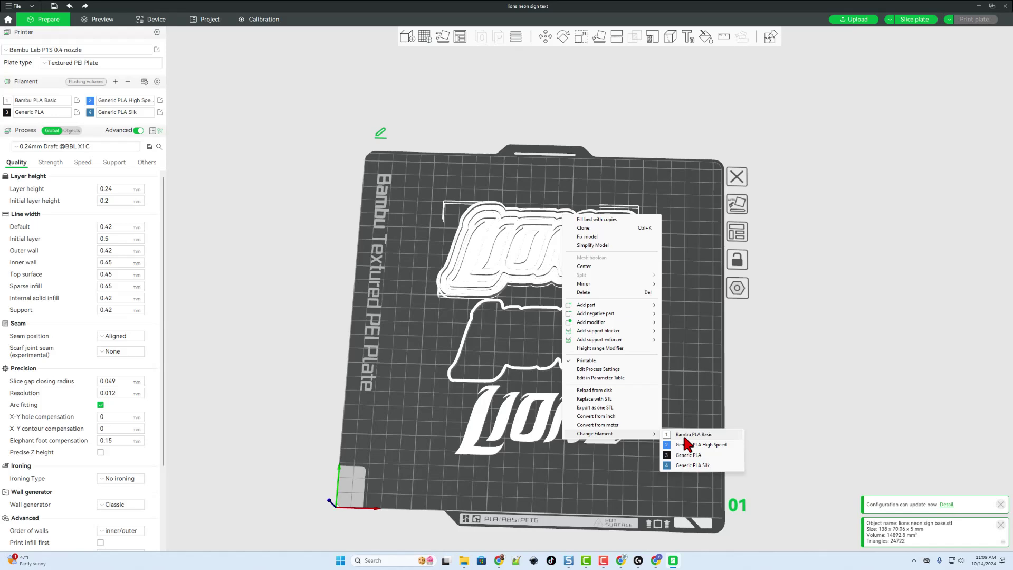
pyautogui.click(677, 457)
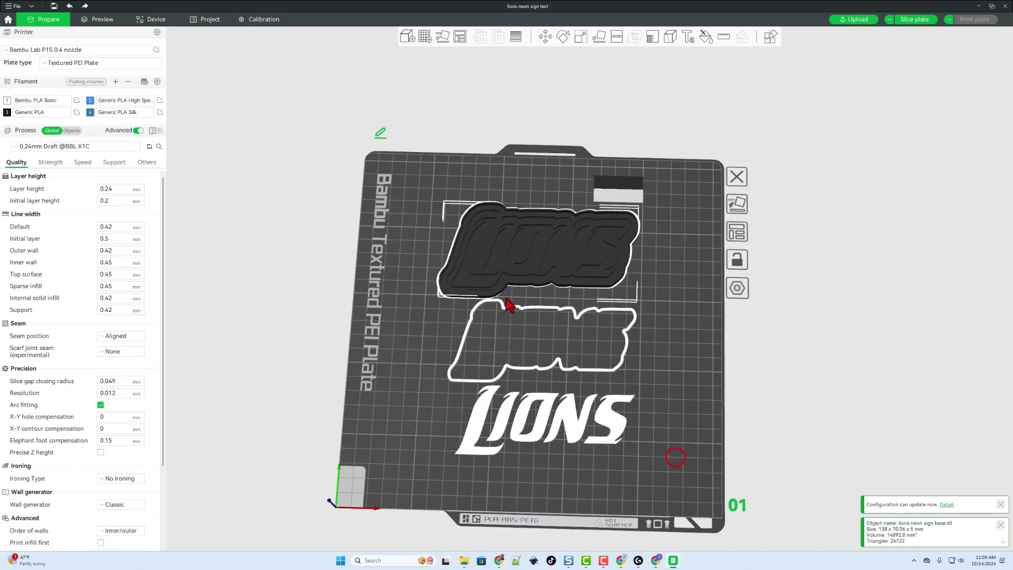
# Make the ring blue Generic PLA Silk and the LIONS text blue Generic PLA High Speed.
pyautogui.click(547, 312)
pyautogui.rightClick(547, 311)
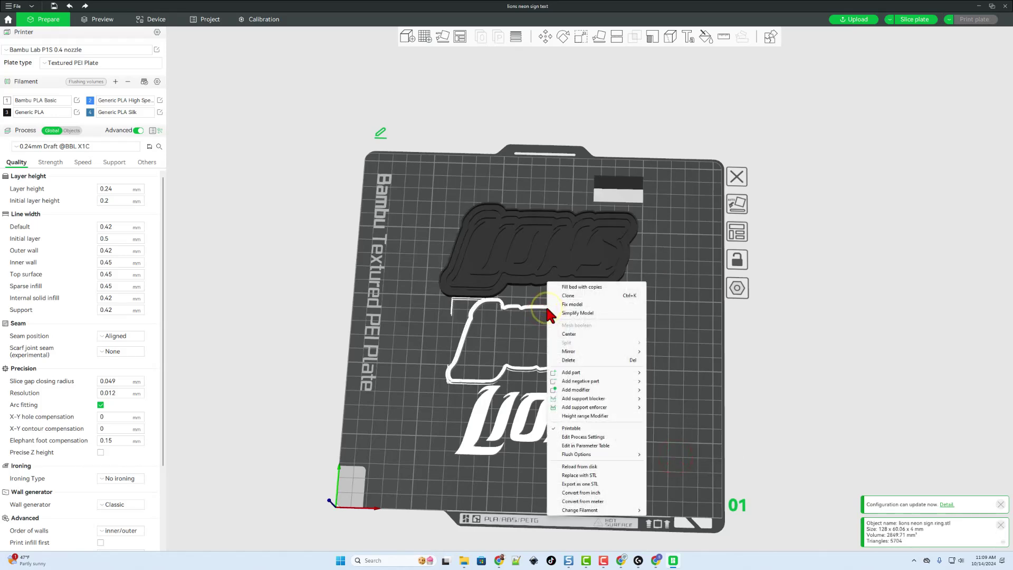
pyautogui.click(579, 510)
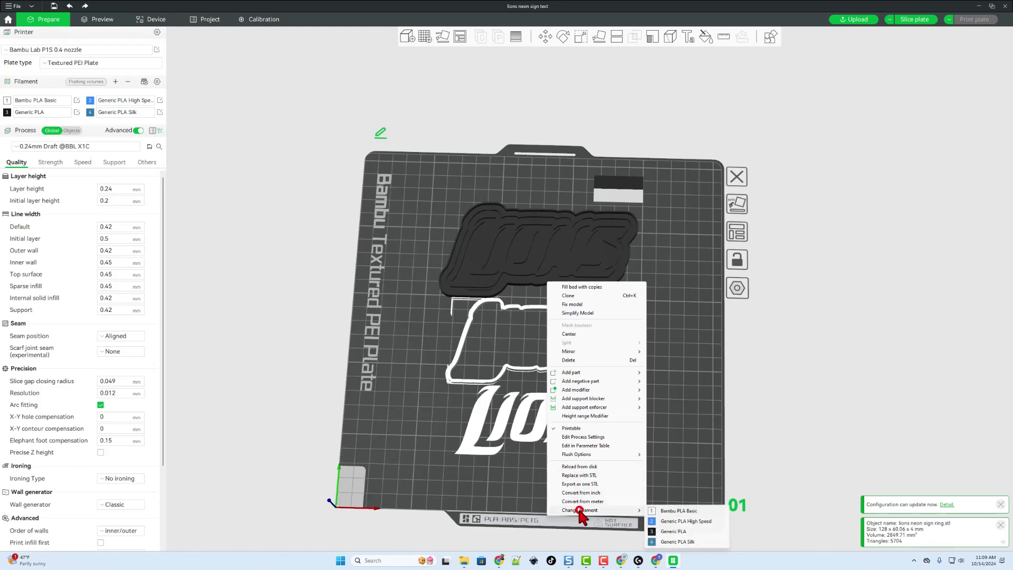
pyautogui.click(668, 540)
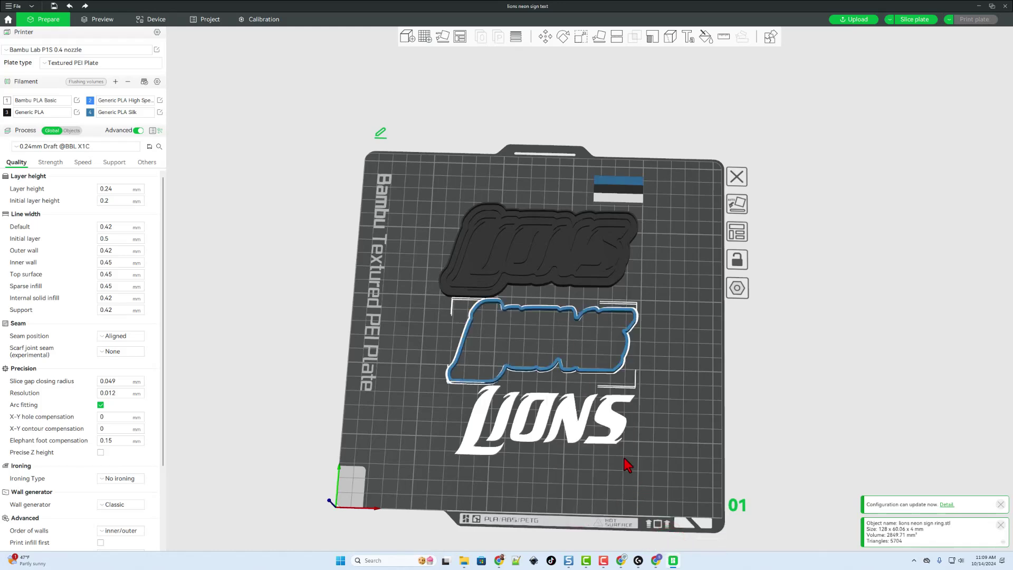
pyautogui.rightClick(624, 417)
pyautogui.moveTo(654, 402)
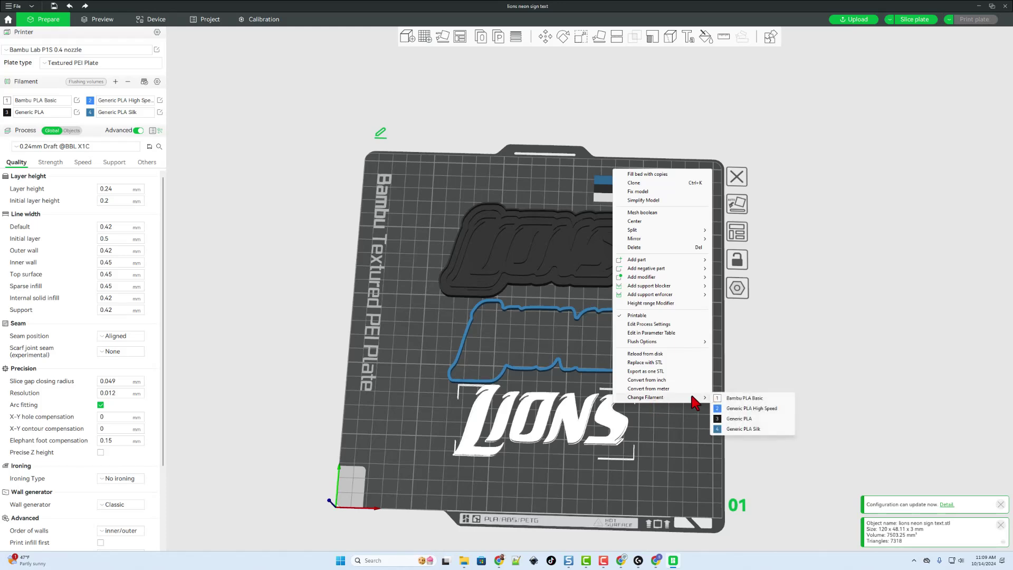
pyautogui.click(743, 409)
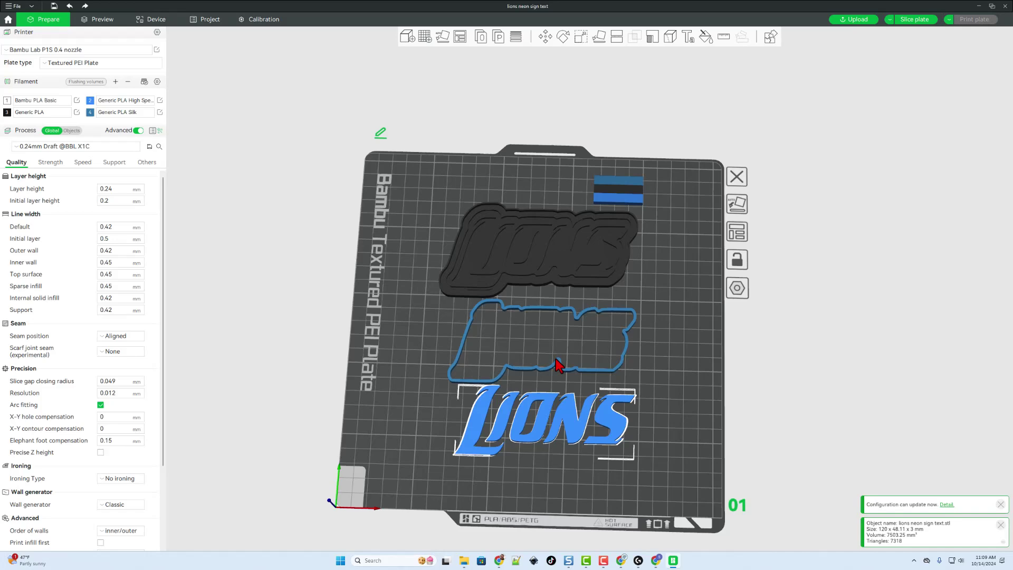
pyautogui.moveTo(558, 364); pyautogui.dragTo(606, 330)
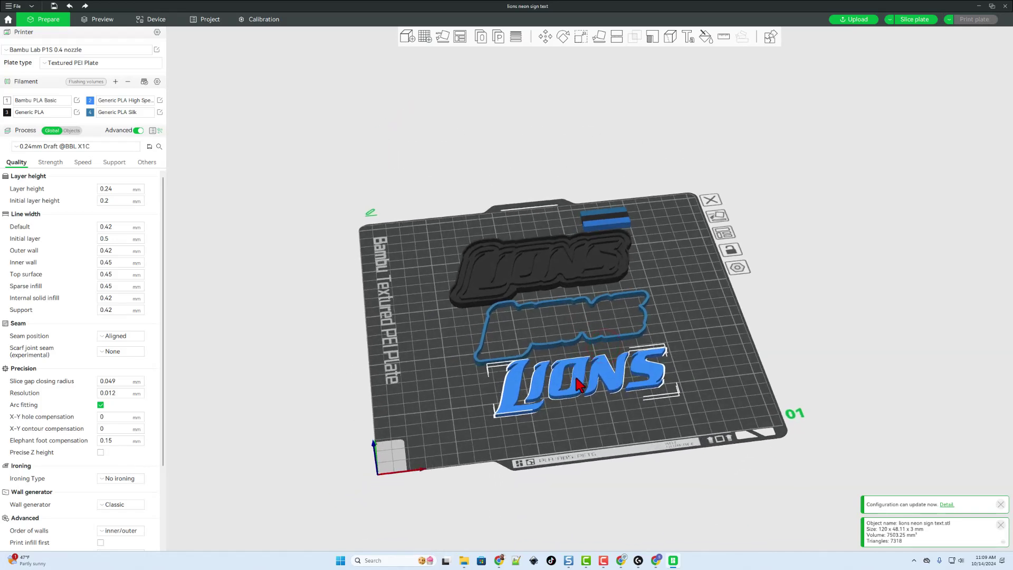
# Set the print sequence to By object.
pyautogui.click(146, 162)
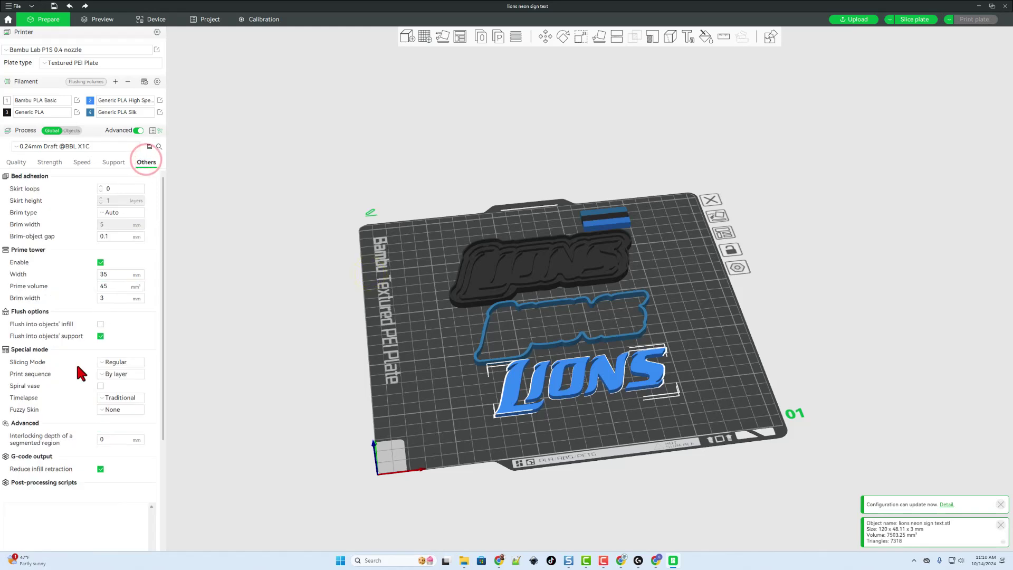
pyautogui.click(107, 373)
pyautogui.click(110, 394)
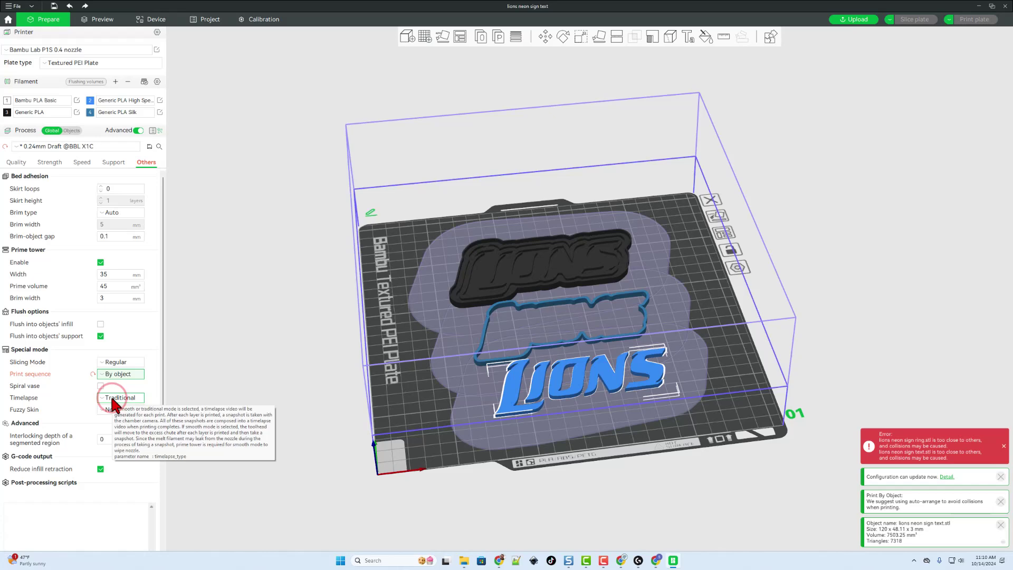
pyautogui.moveTo(378, 360); pyautogui.dragTo(371, 354)
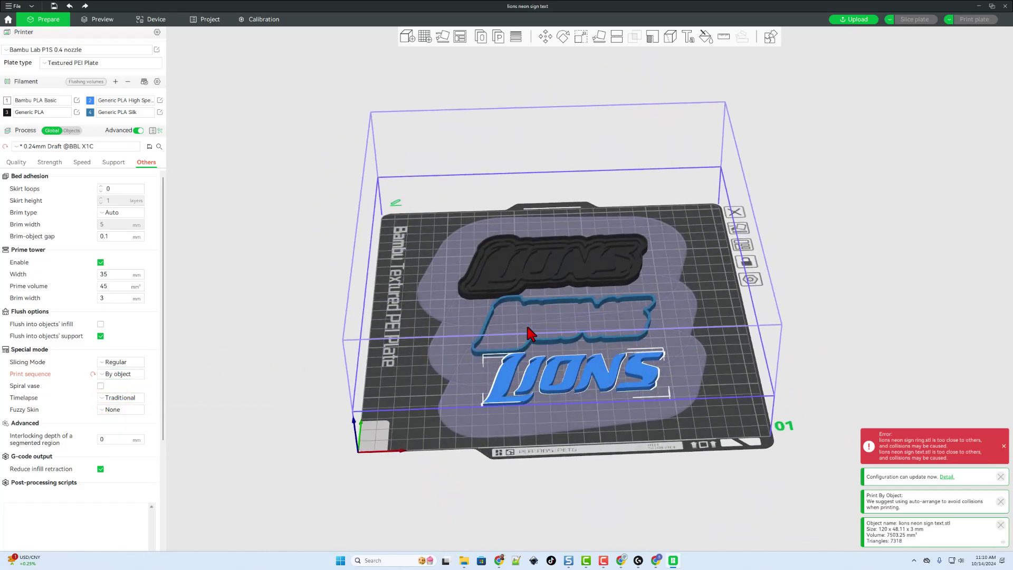
pyautogui.moveTo(416, 295); pyautogui.dragTo(414, 333)
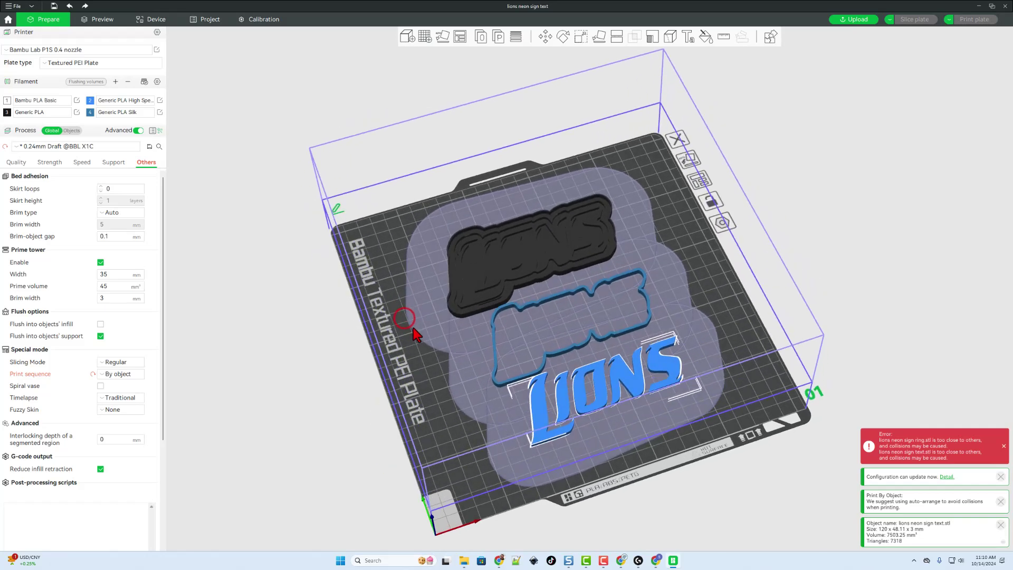
# Delete the black base and reposition the ring and LIONS text on the plate.
pyautogui.click(463, 293)
pyautogui.press('Delete')
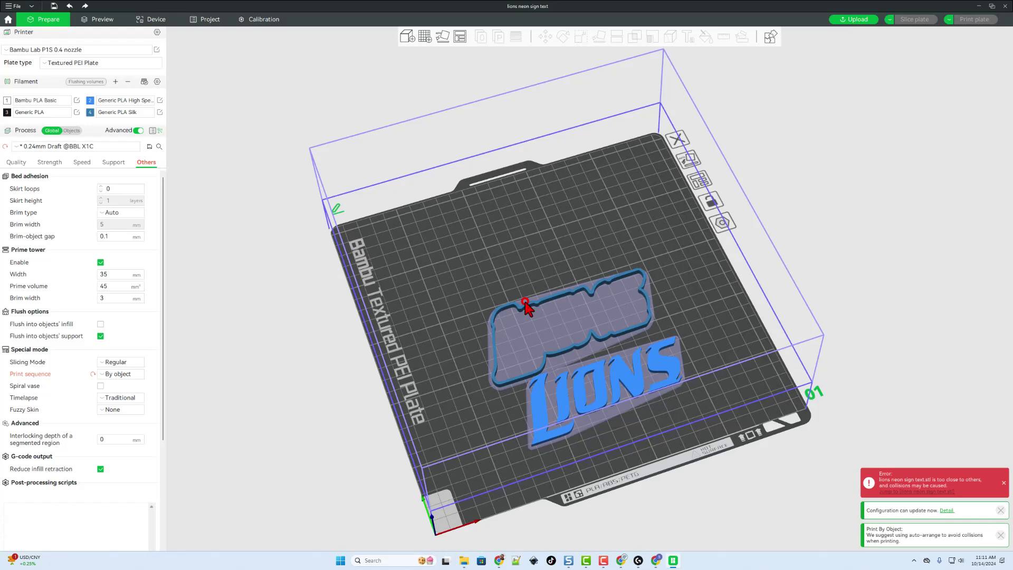
pyautogui.moveTo(525, 305); pyautogui.dragTo(500, 244)
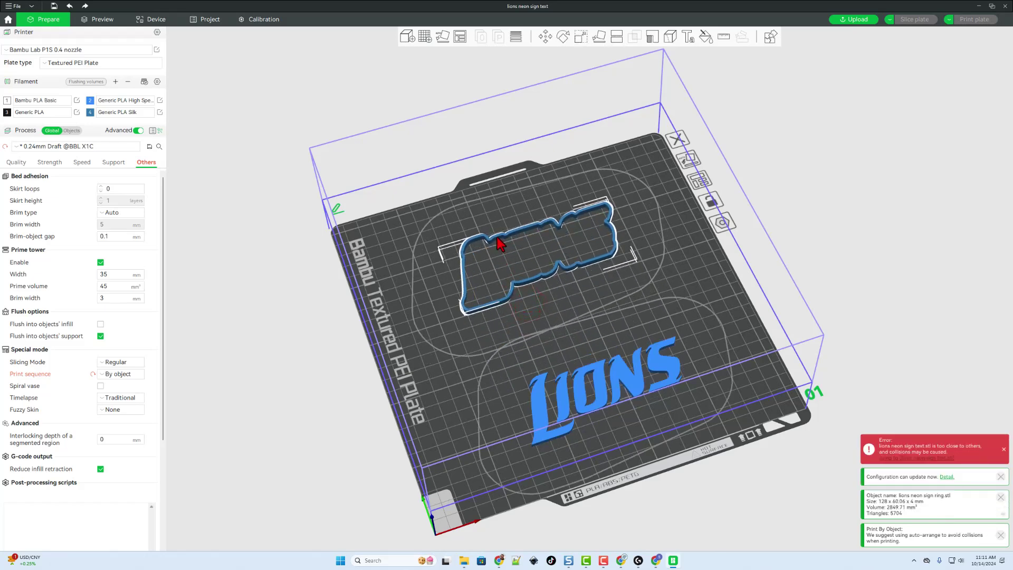
pyautogui.moveTo(579, 382); pyautogui.dragTo(568, 375)
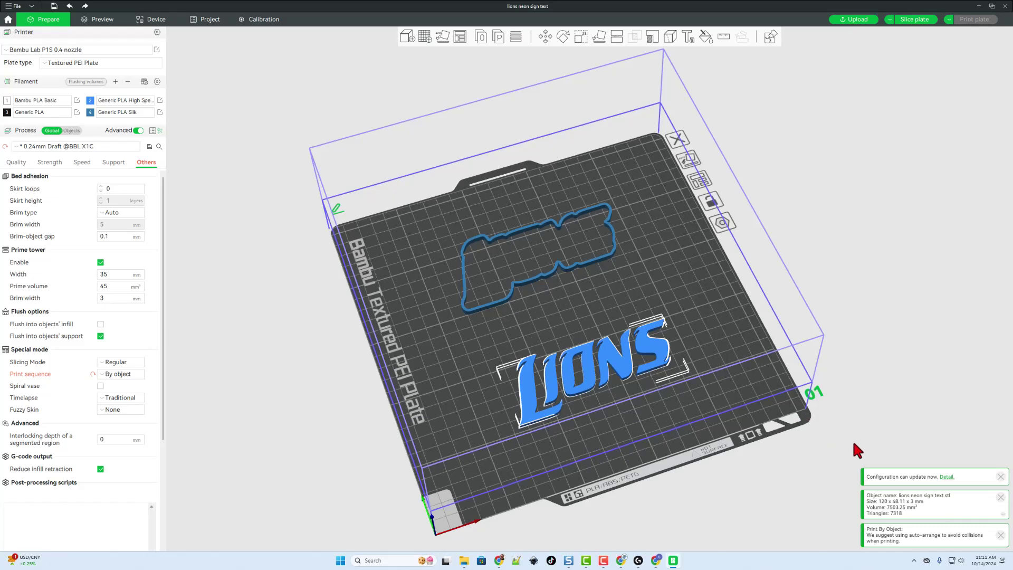
pyautogui.moveTo(702, 328); pyautogui.dragTo(662, 306)
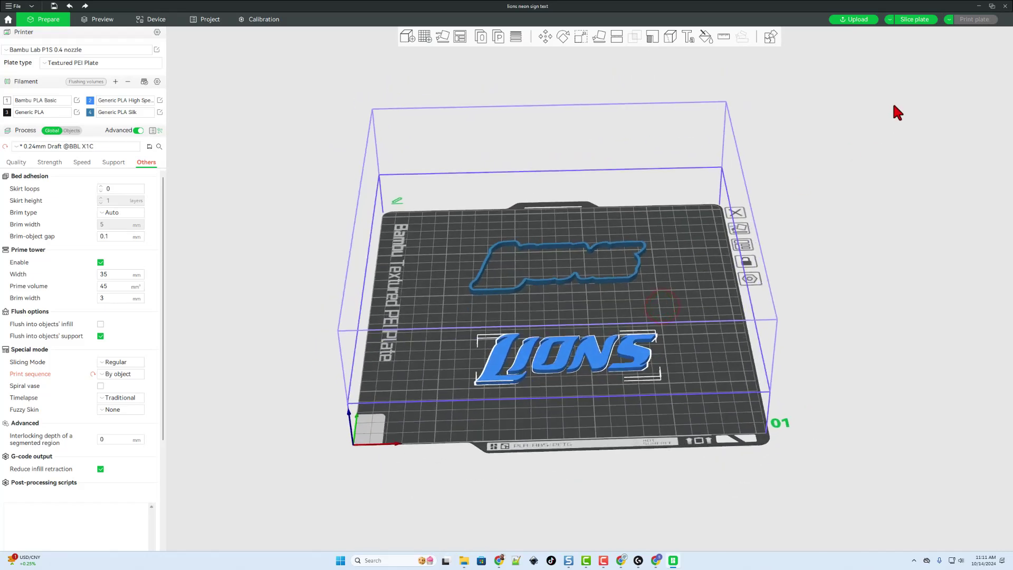
# Slice the plate and send the print job to the printer.
pyautogui.click(913, 20)
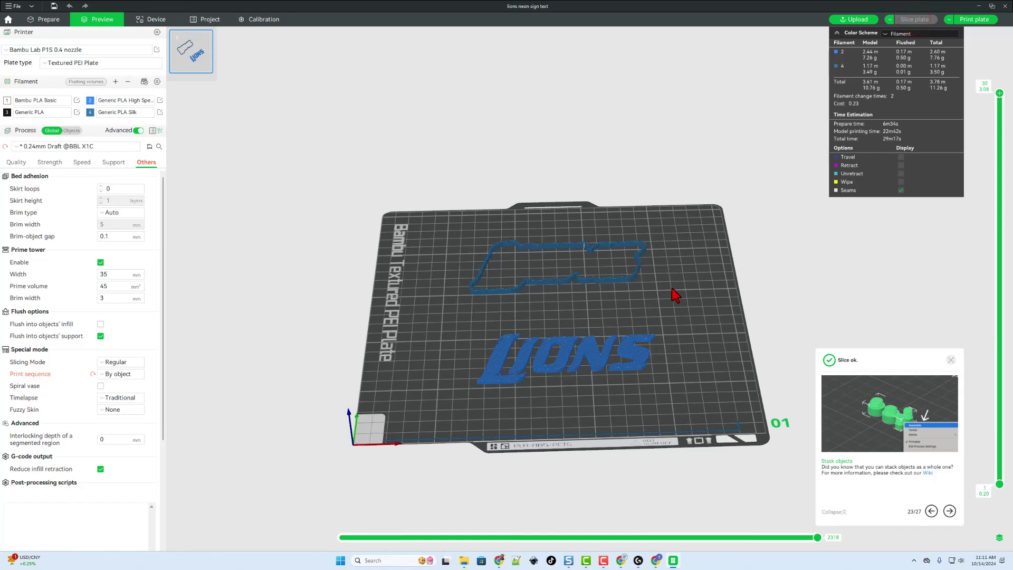
pyautogui.click(966, 20)
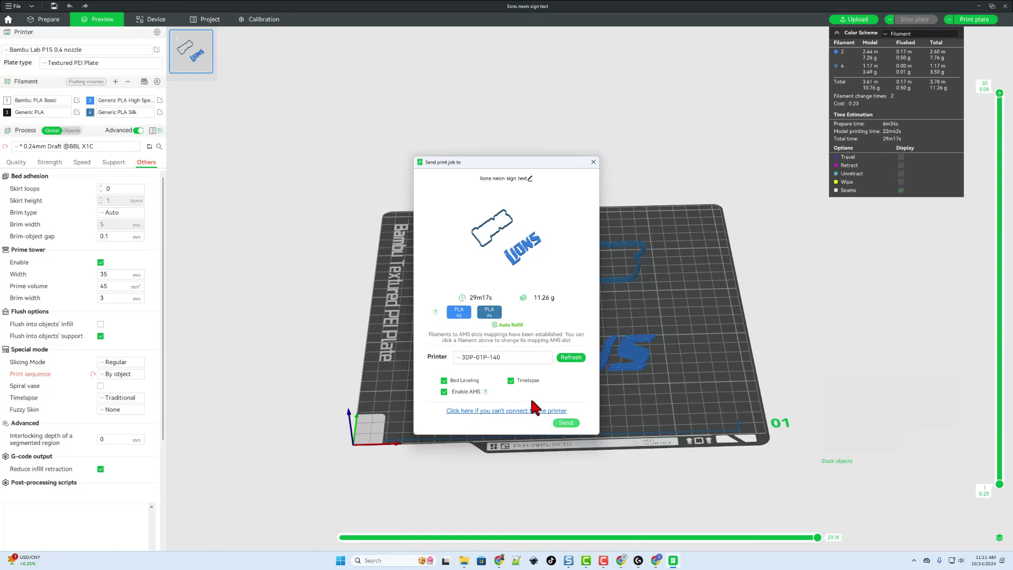
pyautogui.click(565, 422)
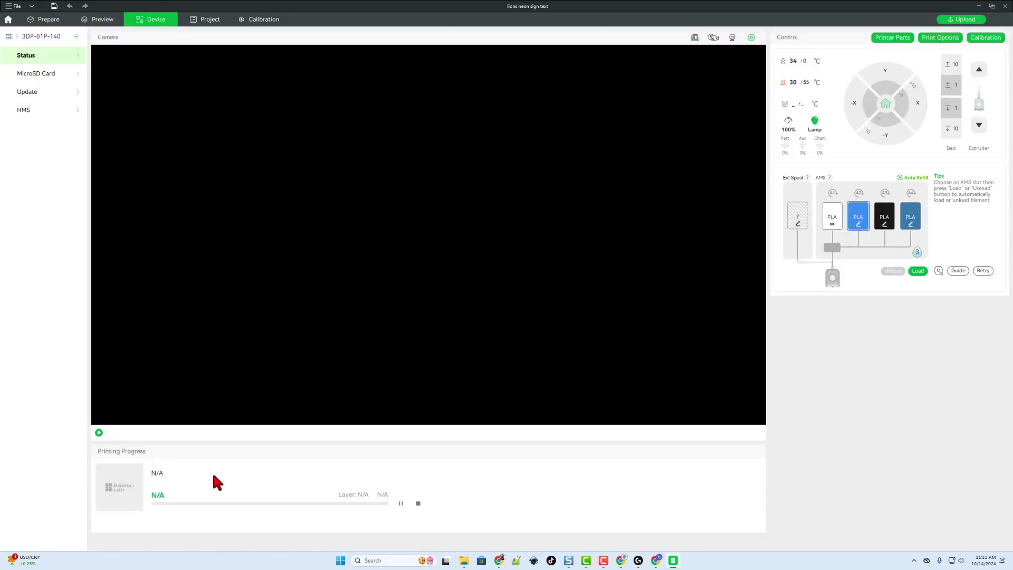
# Start the printer's live camera feed on the Device page as the print begins.
pyautogui.click(98, 430)
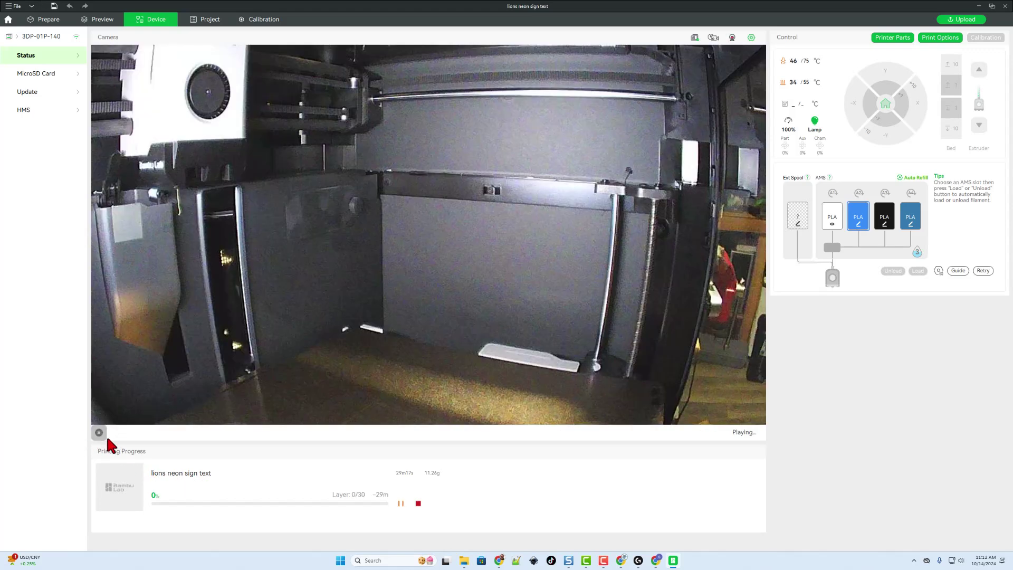